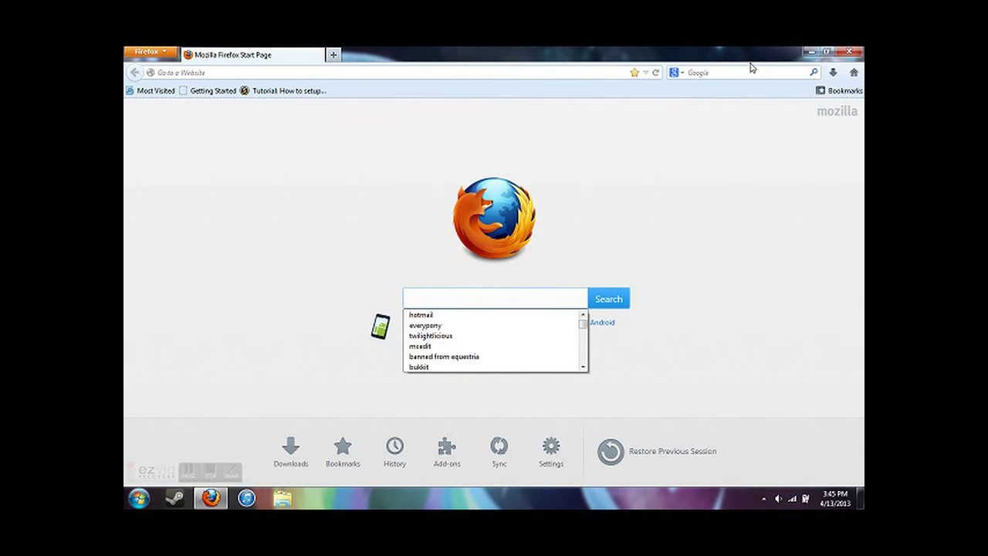
- Search the web for "bukkit" and open the Get Bukkit page from the bukkit.org results
{"action": "key", "text": "Escape"}
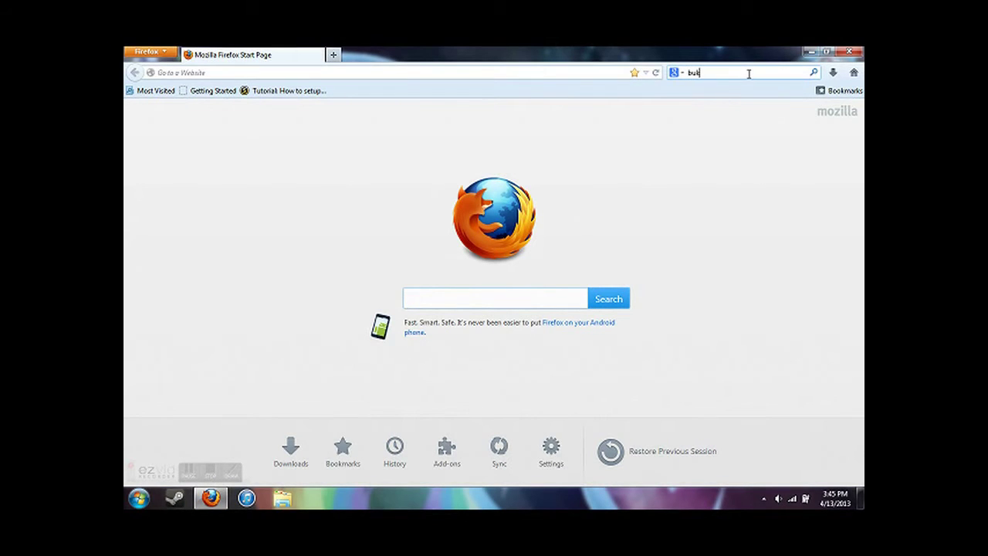
{"action": "left_click", "coordinate": [748, 74]}
{"action": "type", "text": "bukkit"}
{"action": "key", "text": "Return"}
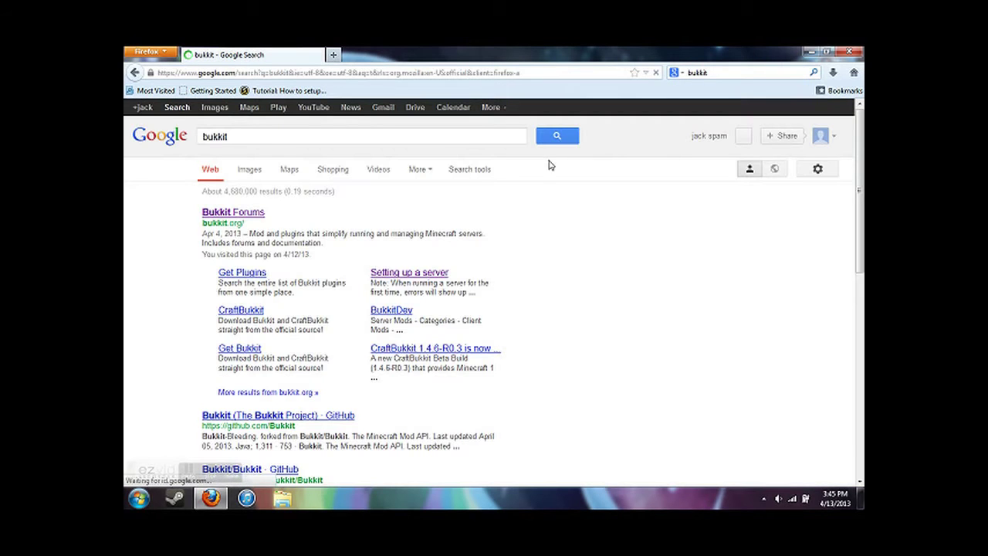
{"action": "left_click", "coordinate": [240, 352]}
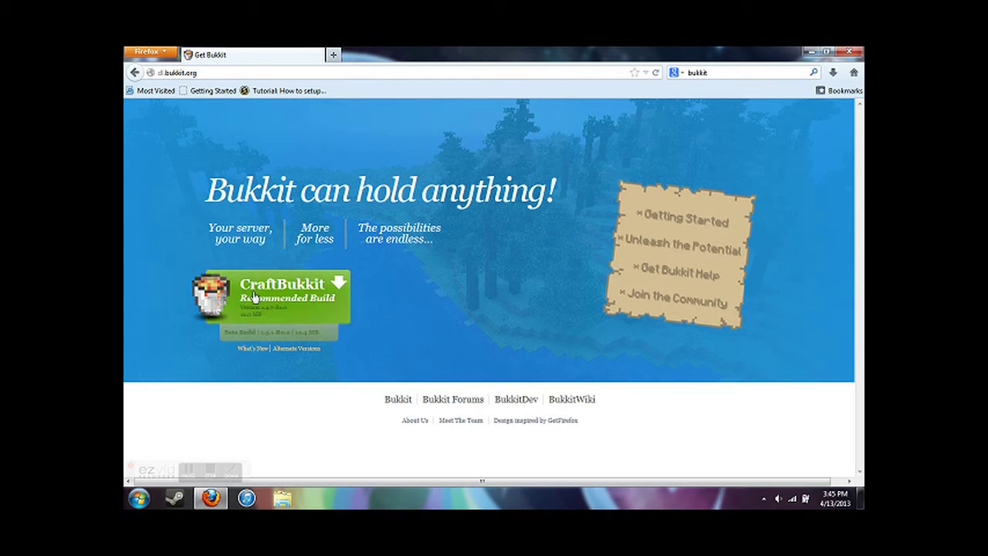
- Save the CraftBukkit 1.5.1-R0.2 beta build jar, then open the alternate versions page and check the download's progress
{"action": "left_click", "coordinate": [283, 337]}
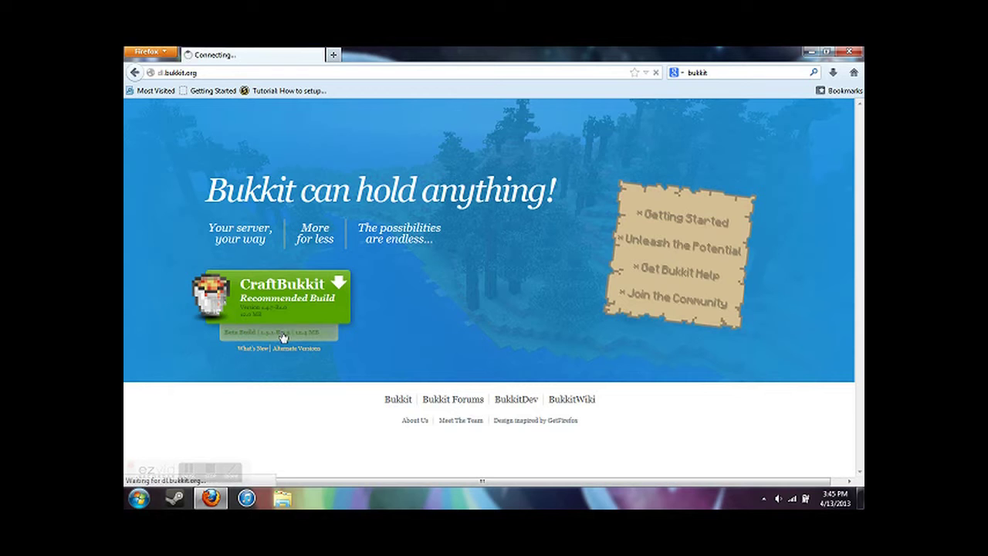
{"action": "left_click", "coordinate": [540, 331]}
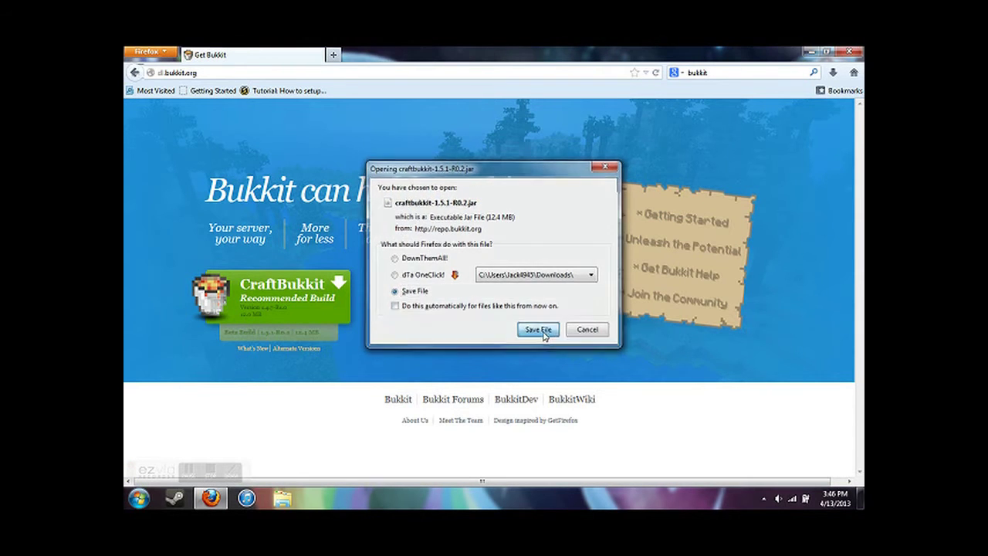
{"action": "left_click", "coordinate": [293, 349]}
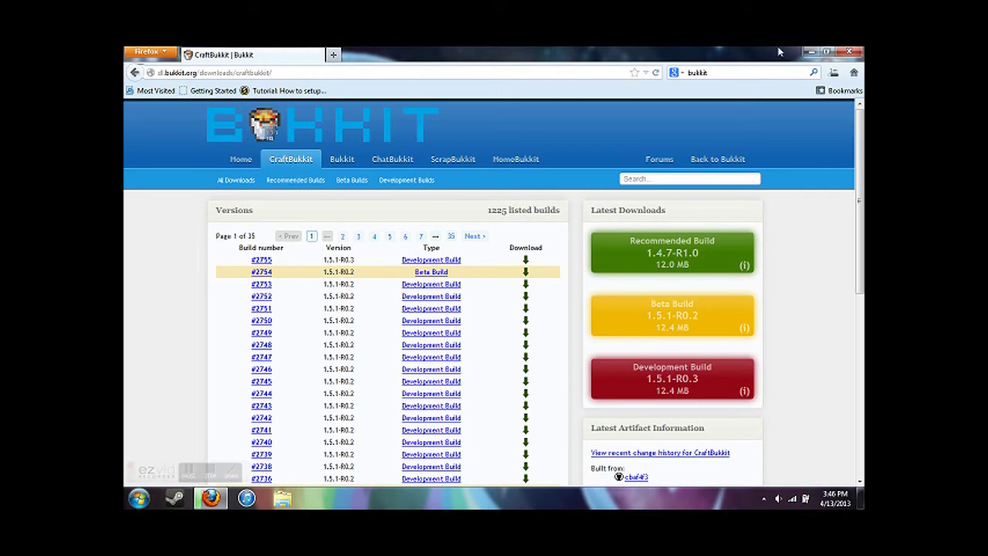
{"action": "left_click", "coordinate": [834, 73]}
{"action": "left_click", "coordinate": [834, 74]}
- Open the router's control panel at 192.168.1.1 in a new tab
{"action": "left_click", "coordinate": [331, 54]}
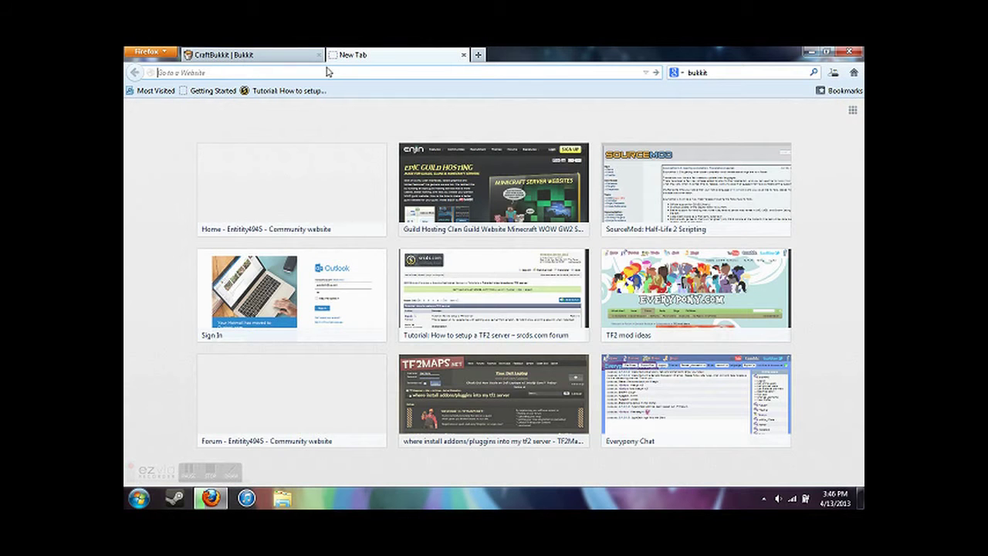
{"action": "type", "text": "192.168"}
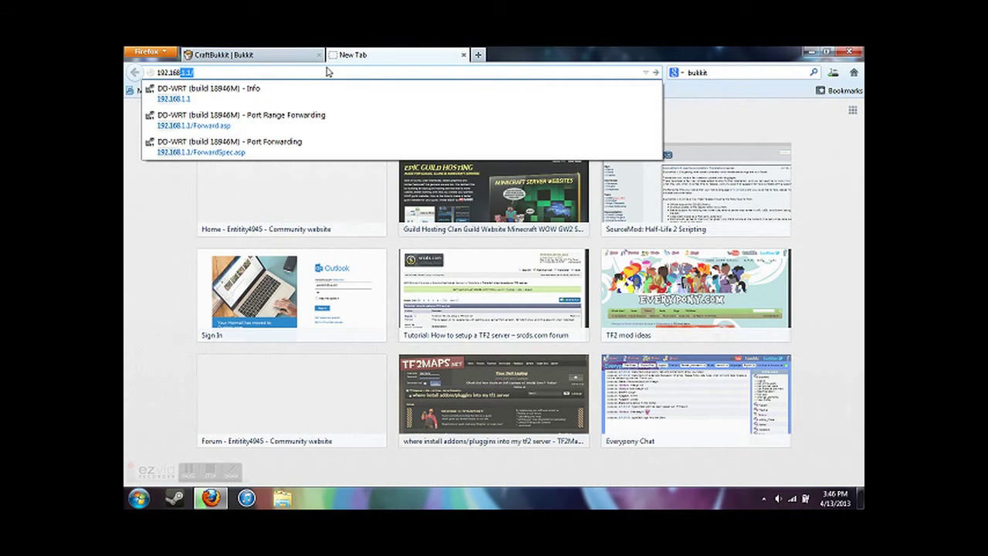
{"action": "type", "text": ".1.1"}
{"action": "key", "text": "Return"}
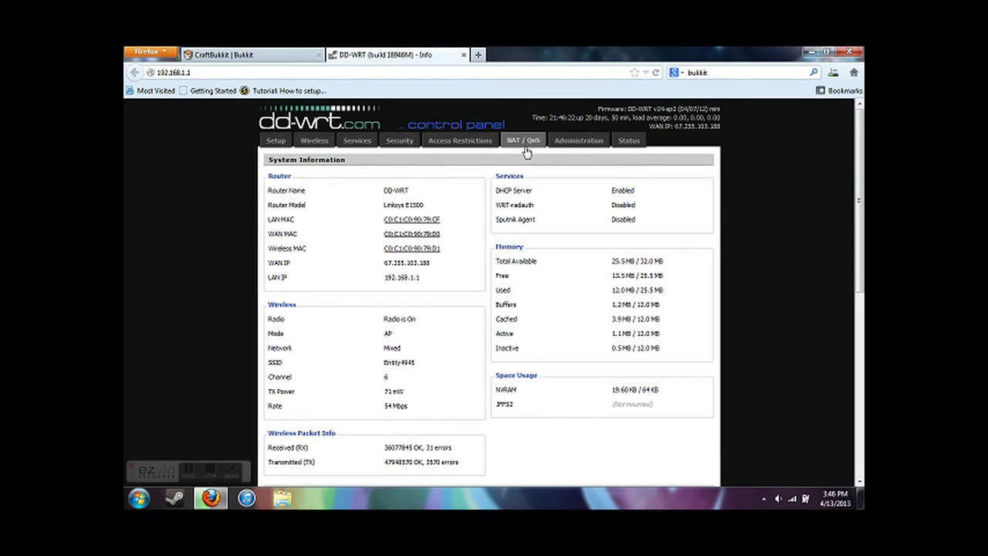
- Log in to the router's NAT / QoS section with the user name and password and open its Port Range Forwarding settings
{"action": "left_click", "coordinate": [522, 141]}
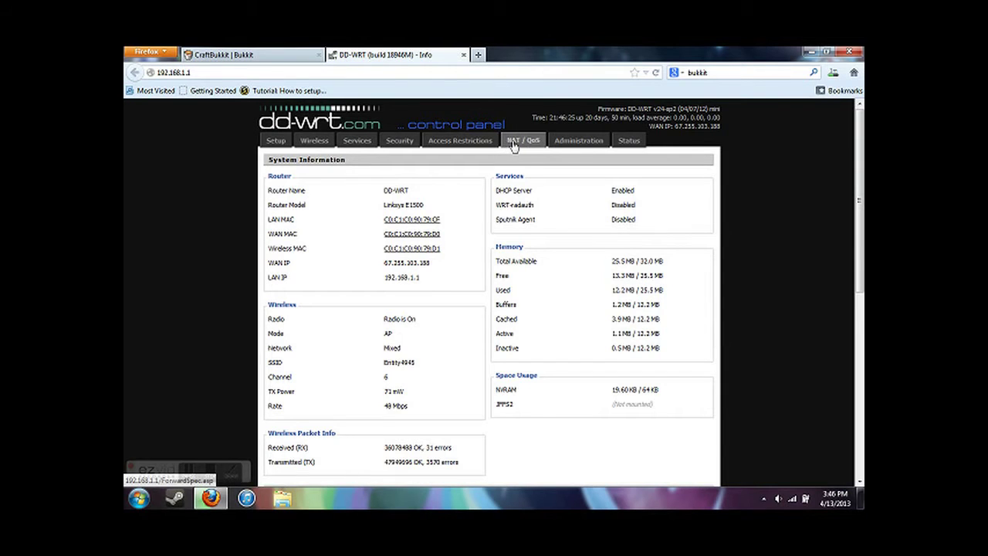
{"action": "left_click", "coordinate": [511, 145]}
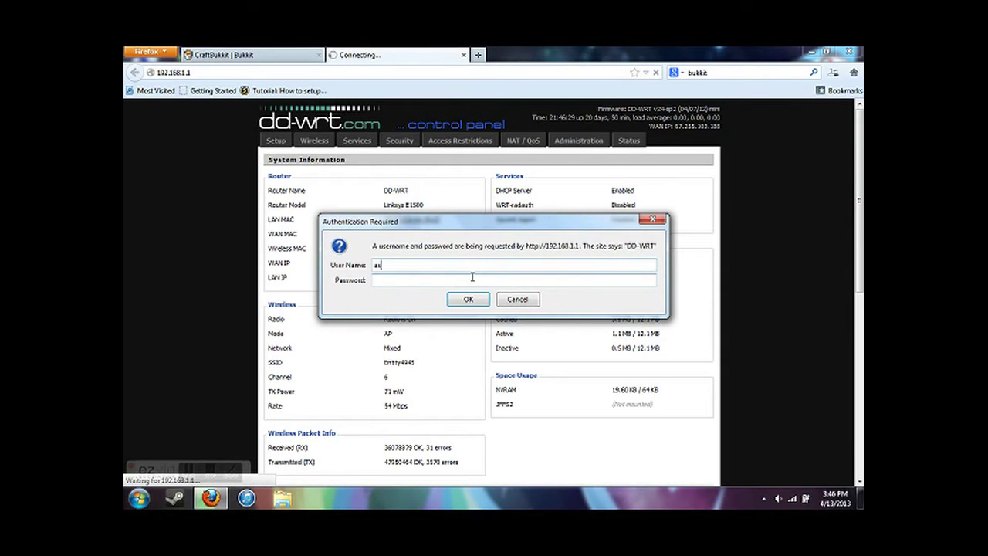
{"action": "left_click", "coordinate": [464, 279]}
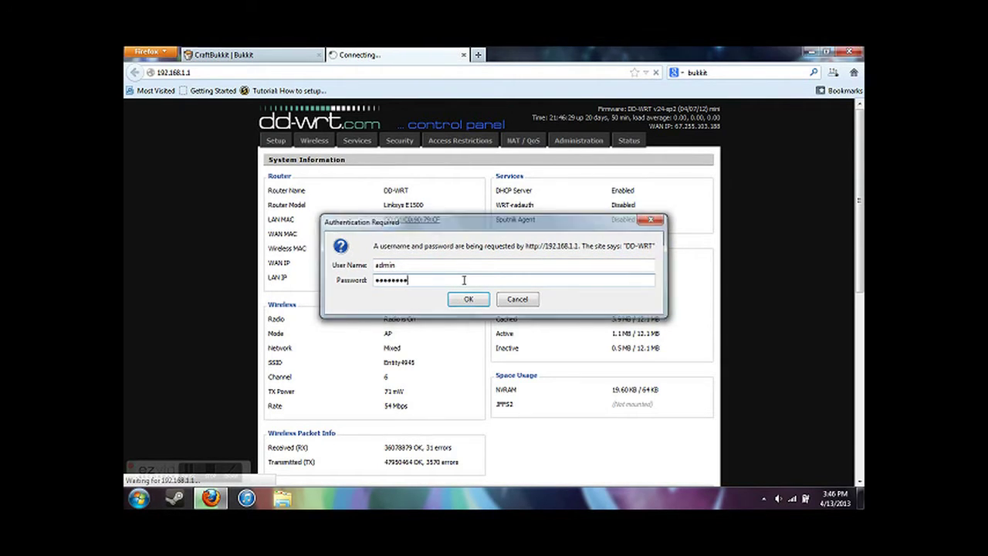
{"action": "key", "text": "Return"}
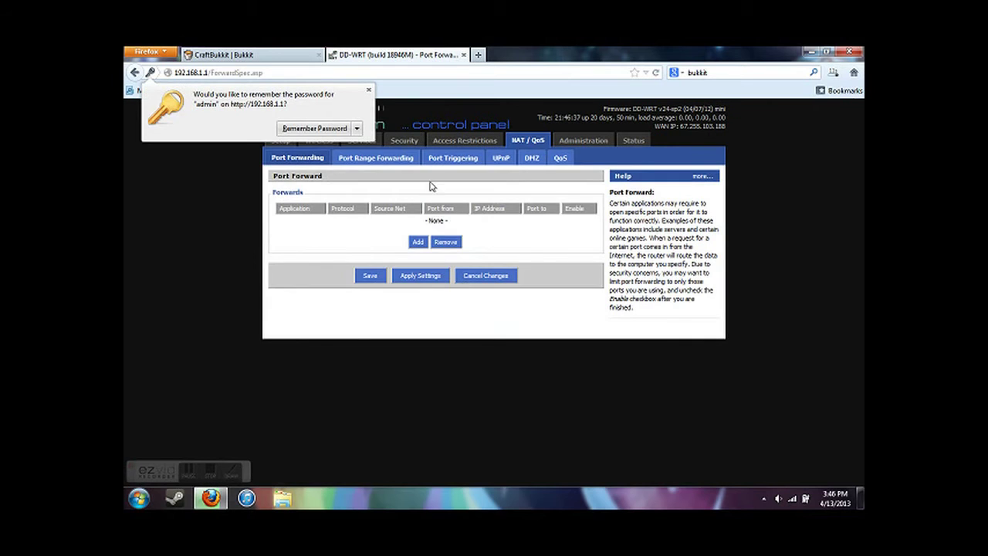
{"action": "left_click", "coordinate": [399, 159]}
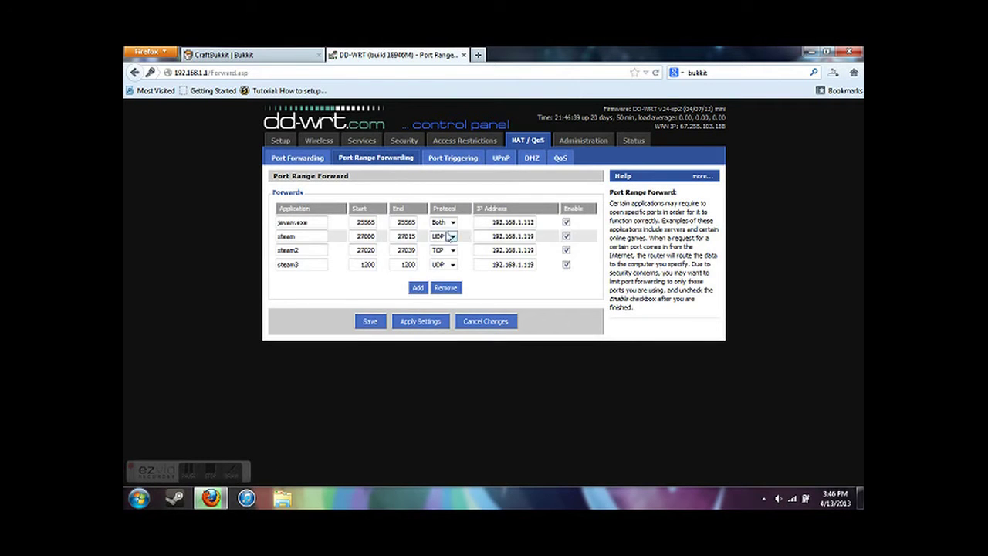
{"action": "left_click_drag", "start_coordinate": [490, 236], "coordinate": [546, 235]}
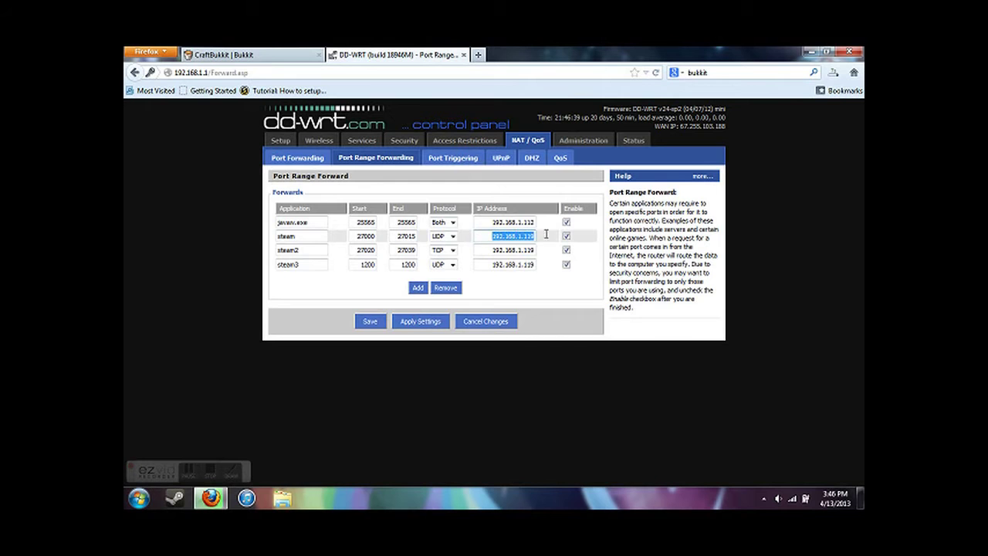
- Open 192.168.1.1 in another tab and highlight this computer's IP address in the DHCP clients list
{"action": "left_click", "coordinate": [478, 55]}
{"action": "type", "text": "192.16"}
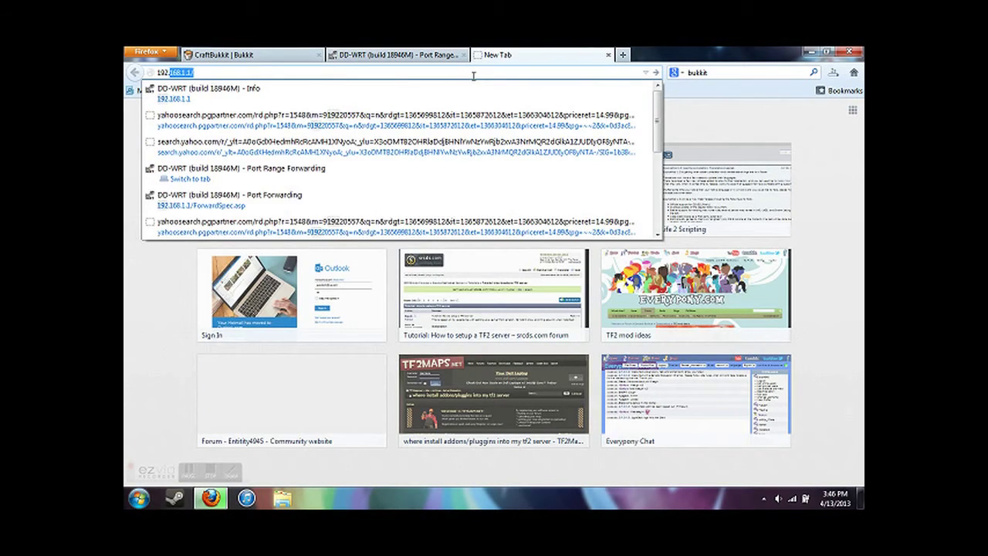
{"action": "type", "text": "8.1.1"}
{"action": "key", "text": "Return"}
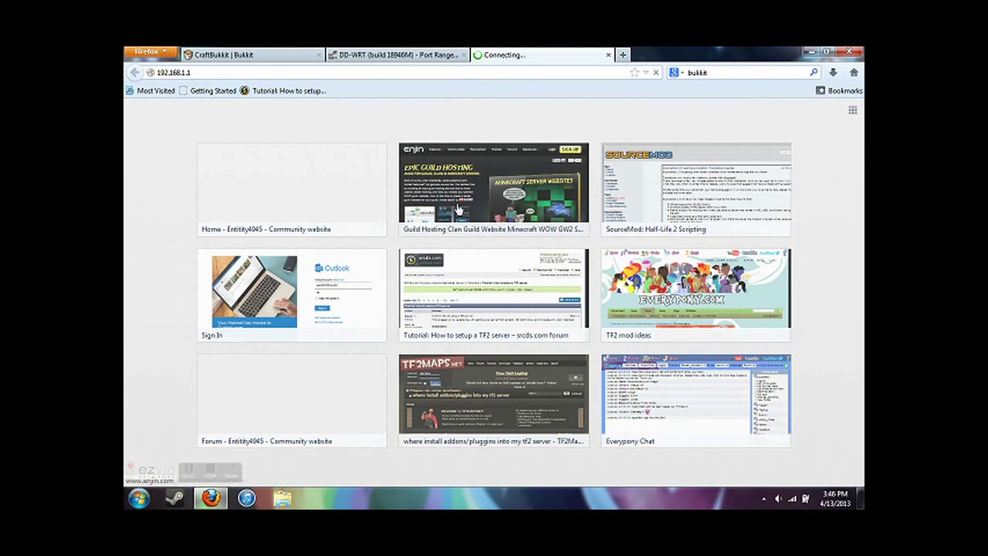
{"action": "scroll", "coordinate": [501, 327], "scroll_direction": "down", "scroll_amount": 8}
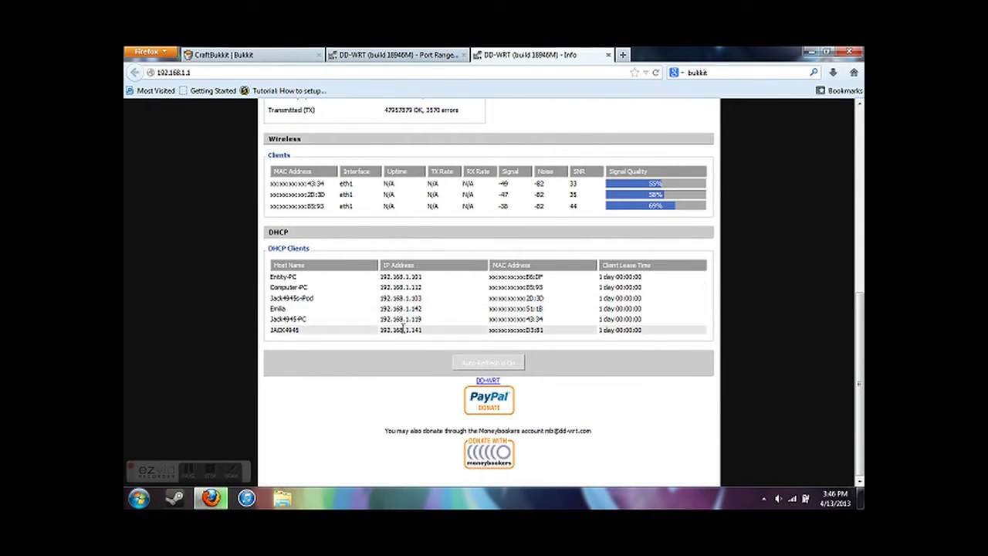
{"action": "left_click_drag", "start_coordinate": [425, 325], "coordinate": [377, 322]}
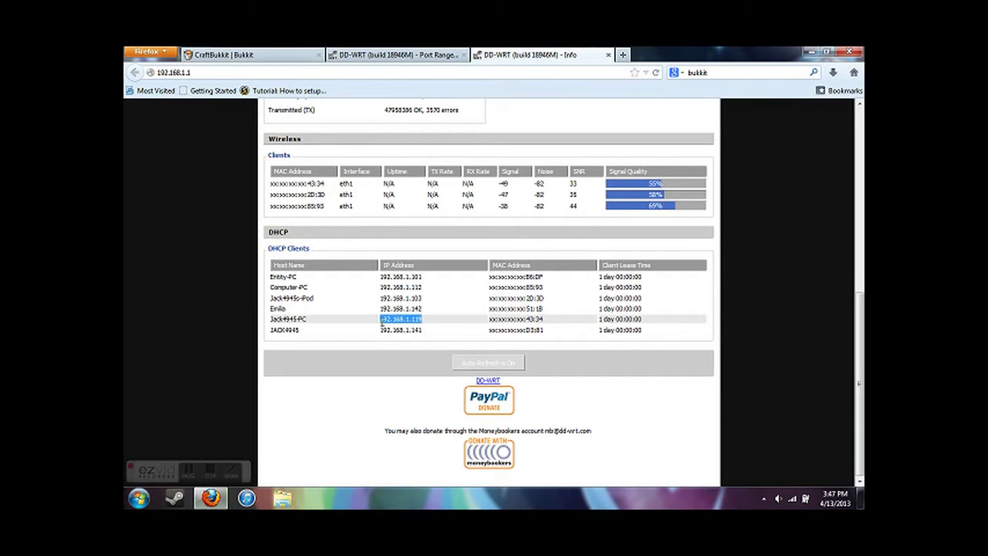
- Review the javaw.exe port range forward's start port, end port and IP address, keeping its protocol on Both
{"action": "left_click", "coordinate": [419, 56]}
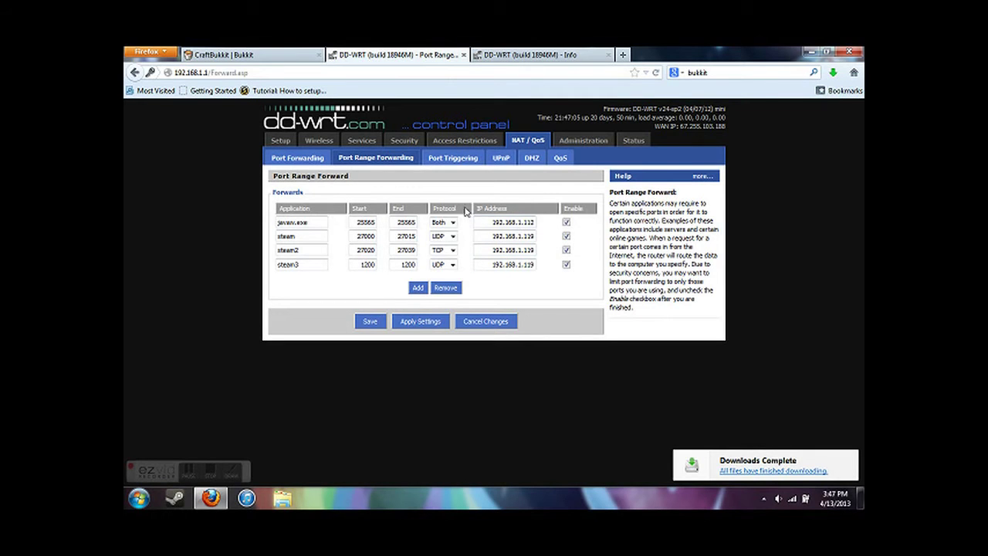
{"action": "left_click_drag", "start_coordinate": [517, 223], "coordinate": [546, 230]}
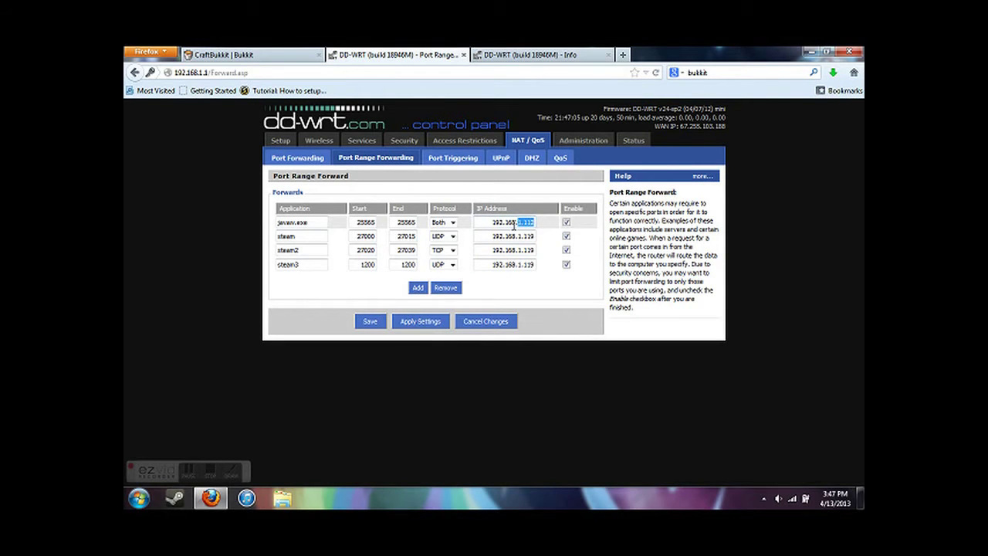
{"action": "left_click_drag", "start_coordinate": [352, 222], "coordinate": [380, 224]}
{"action": "left_click_drag", "start_coordinate": [398, 222], "coordinate": [416, 224]}
{"action": "left_click", "coordinate": [452, 222]}
{"action": "left_click", "coordinate": [441, 231]}
{"action": "left_click_drag", "start_coordinate": [487, 222], "coordinate": [551, 225]}
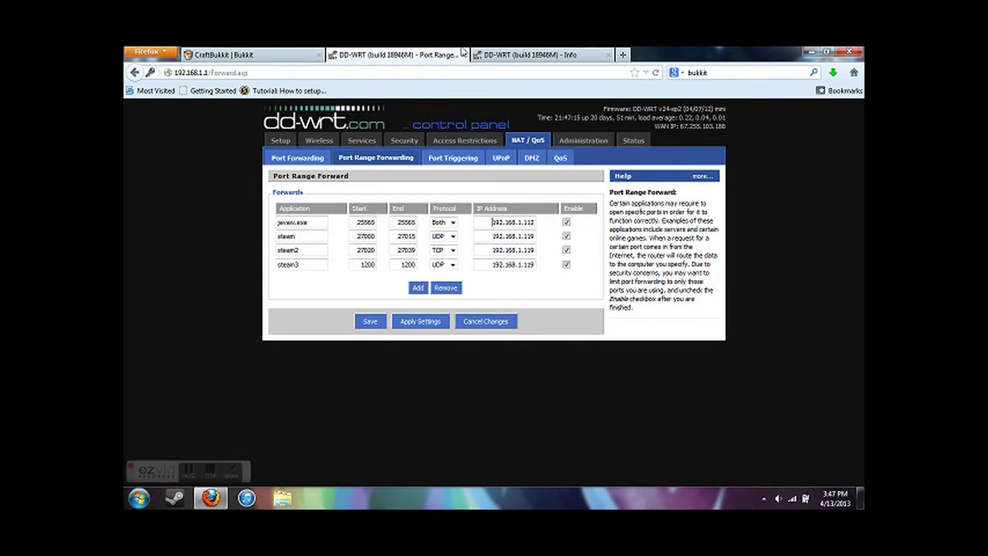
- Recheck the DHCP clients list, then apply the port range forwarding settings and close their tab
{"action": "left_click", "coordinate": [486, 55]}
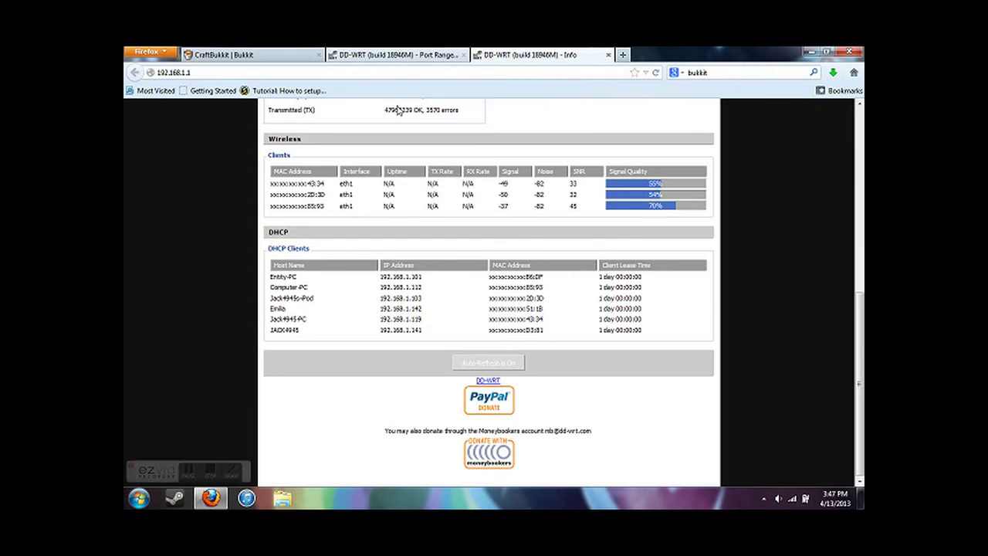
{"action": "left_click", "coordinate": [398, 55]}
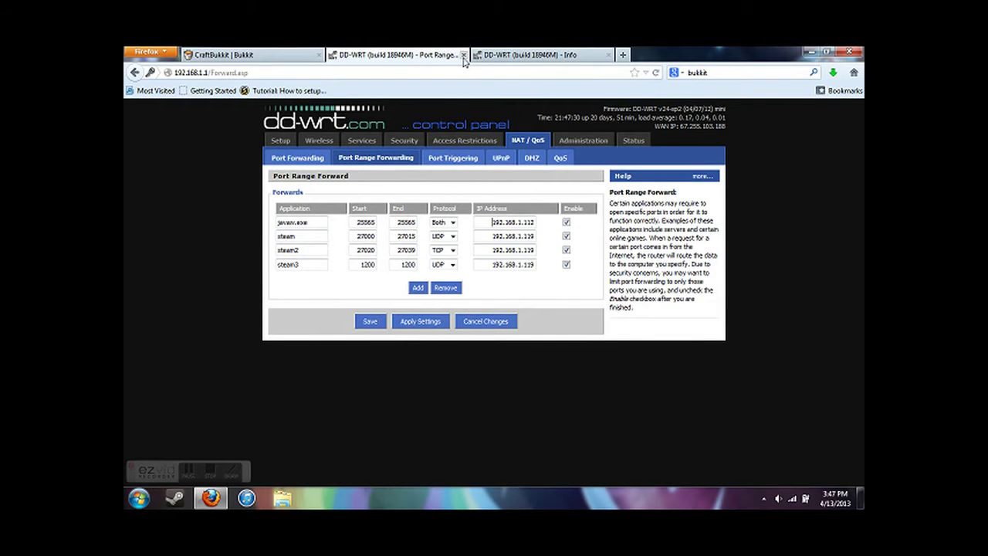
{"action": "left_click", "coordinate": [416, 321]}
{"action": "left_click", "coordinate": [464, 54]}
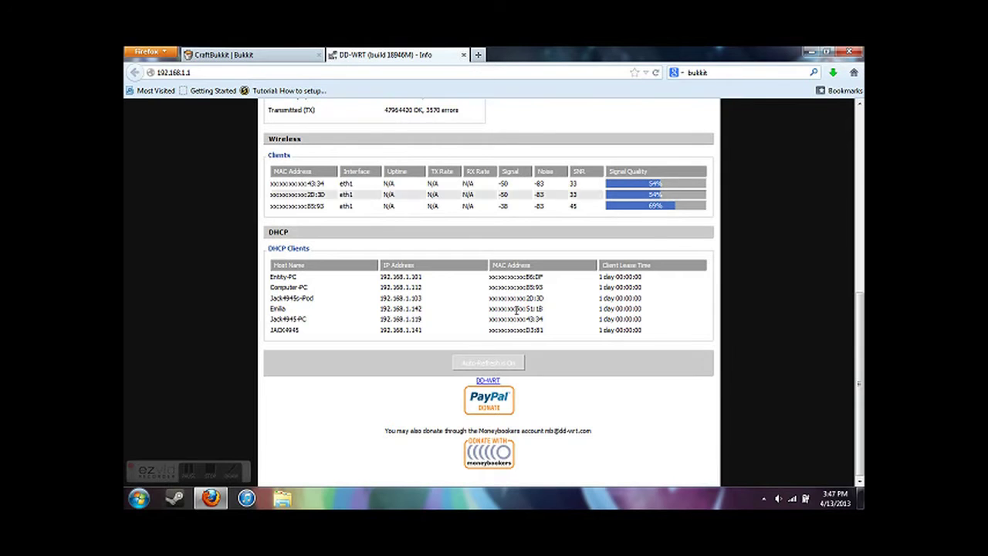
- Open the Downloads folder and cut the downloaded craftbukkit-1.5.1-R0.2 jar file
{"action": "left_click", "coordinate": [832, 72]}
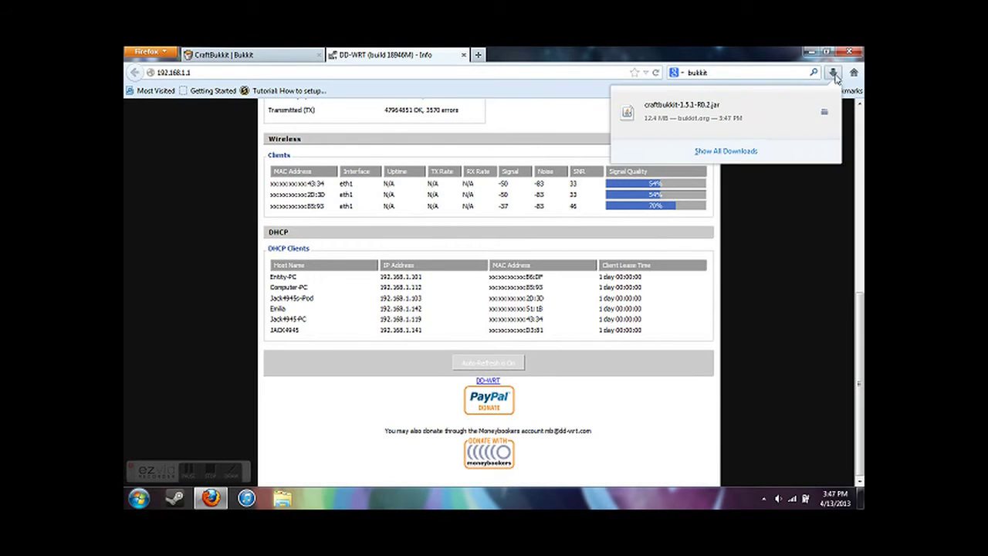
{"action": "left_click", "coordinate": [832, 72]}
{"action": "left_click", "coordinate": [139, 497]}
{"action": "left_click", "coordinate": [327, 248]}
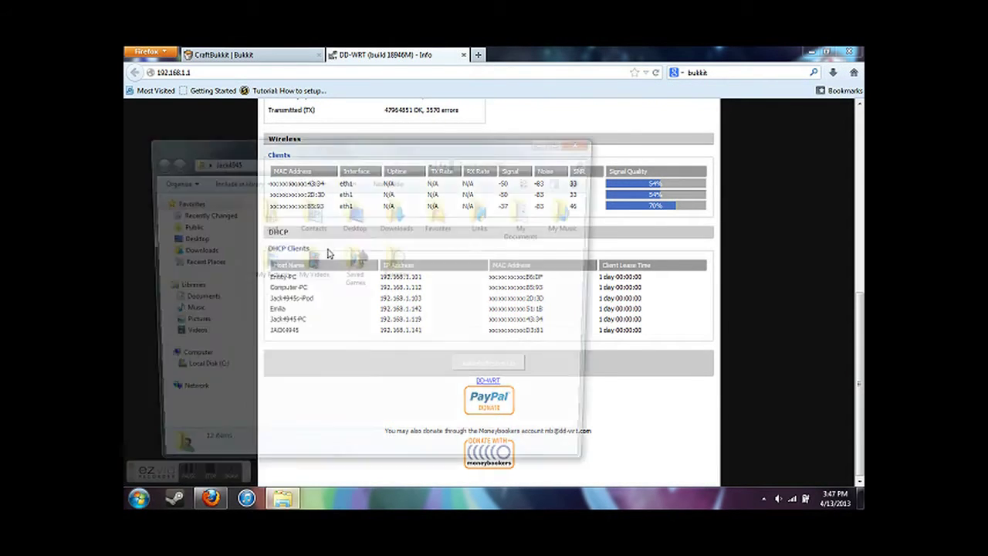
{"action": "double_click", "coordinate": [397, 210]}
{"action": "left_click", "coordinate": [284, 237]}
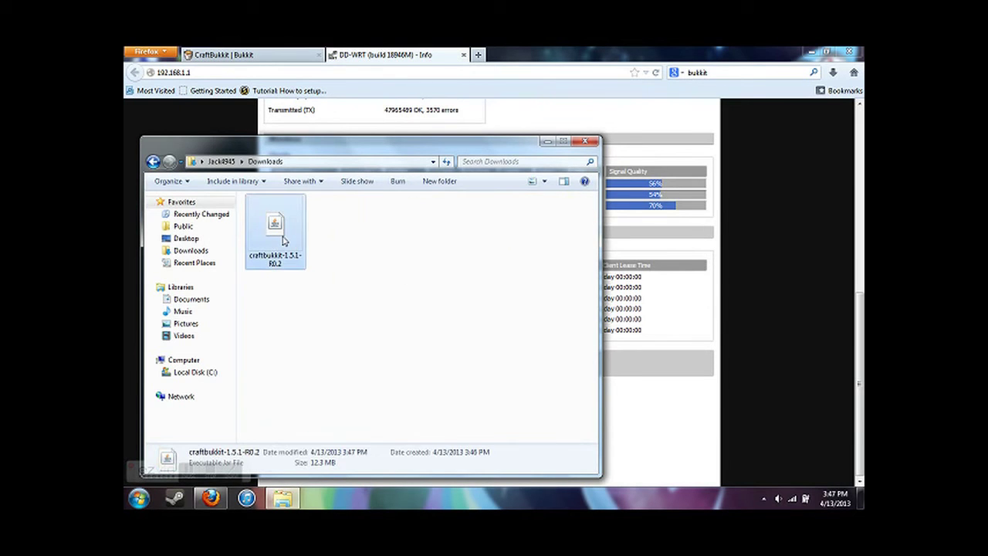
{"action": "right_click", "coordinate": [282, 236]}
{"action": "left_click", "coordinate": [324, 372]}
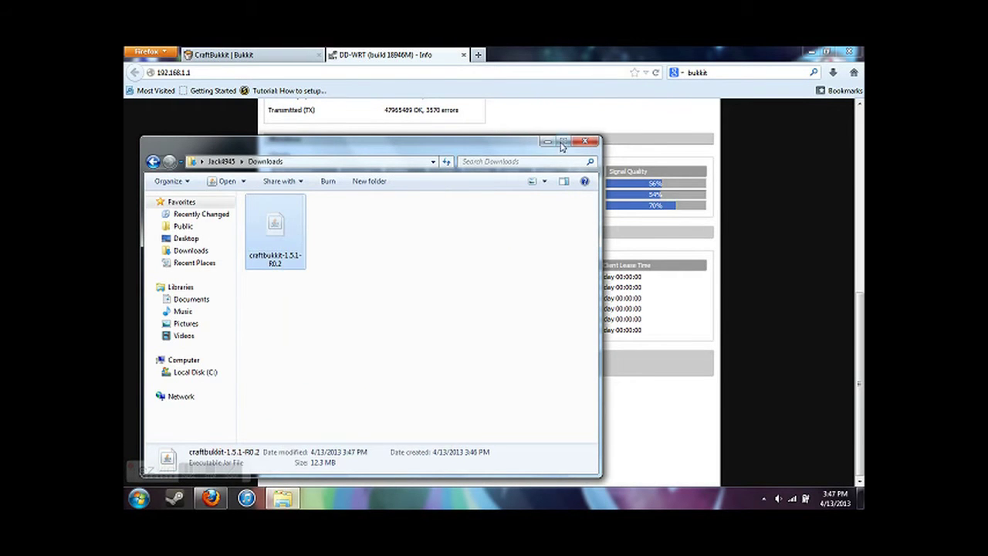
- Create a new folder on the desktop and name it "s"
{"action": "key", "text": "super+d"}
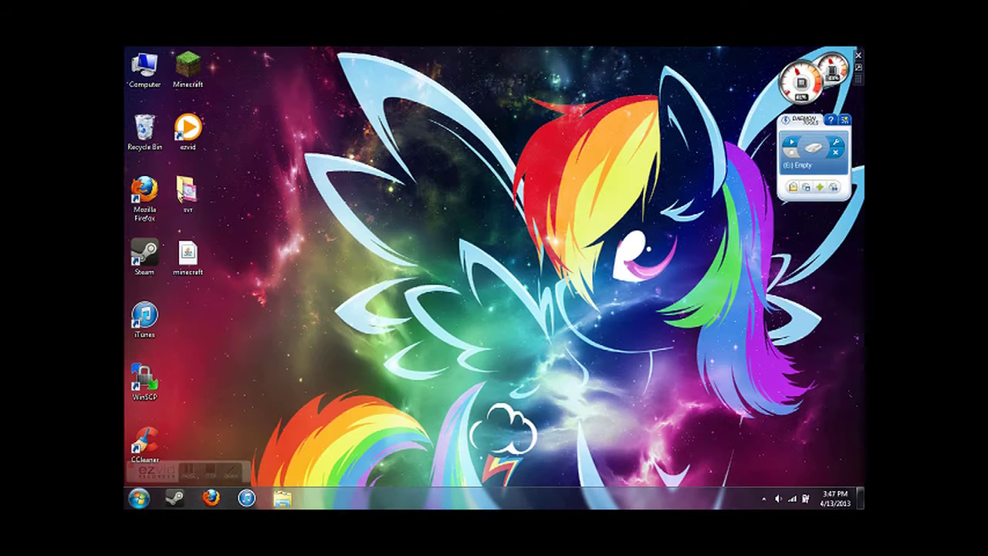
{"action": "right_click", "coordinate": [284, 274]}
{"action": "mouse_move", "coordinate": [324, 397]}
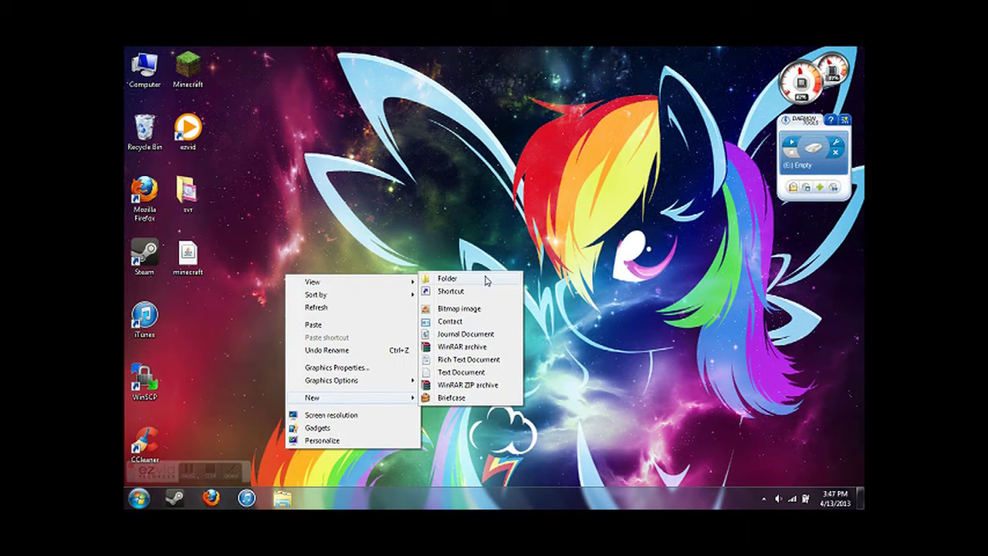
{"action": "left_click", "coordinate": [486, 277]}
{"action": "left_click", "coordinate": [327, 327]}
{"action": "right_click", "coordinate": [327, 327]}
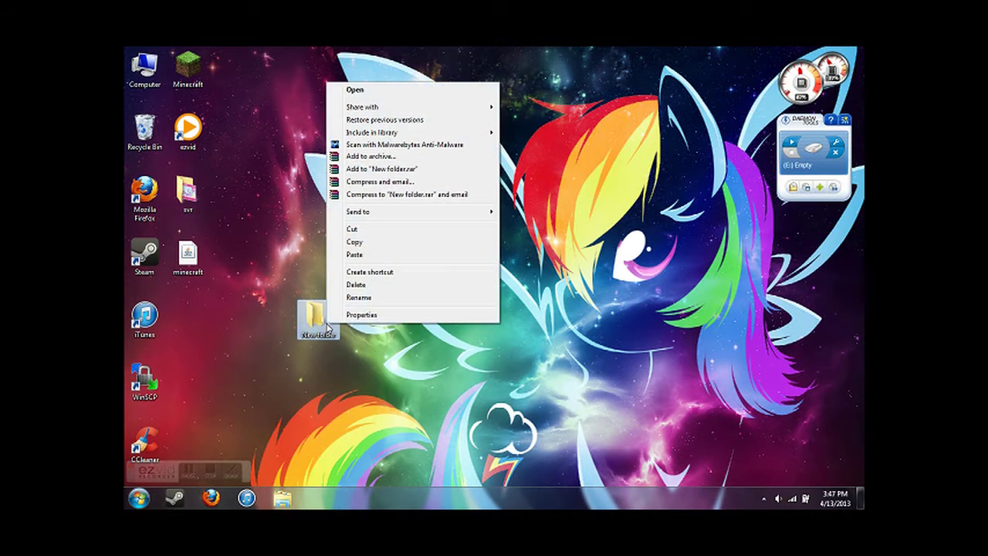
{"action": "left_click", "coordinate": [357, 300]}
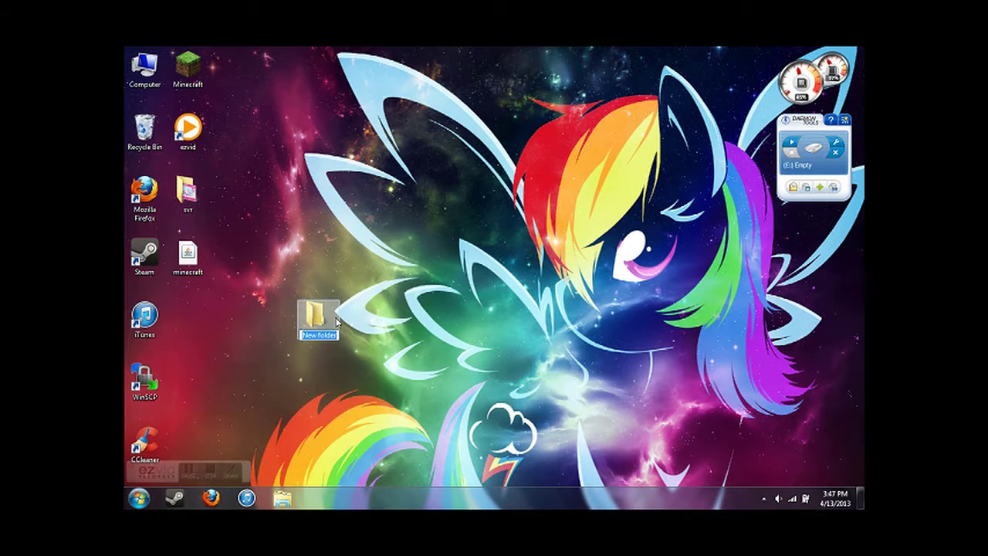
{"action": "type", "text": "s"}
{"action": "key", "text": "Return"}
{"action": "key", "text": "e"}
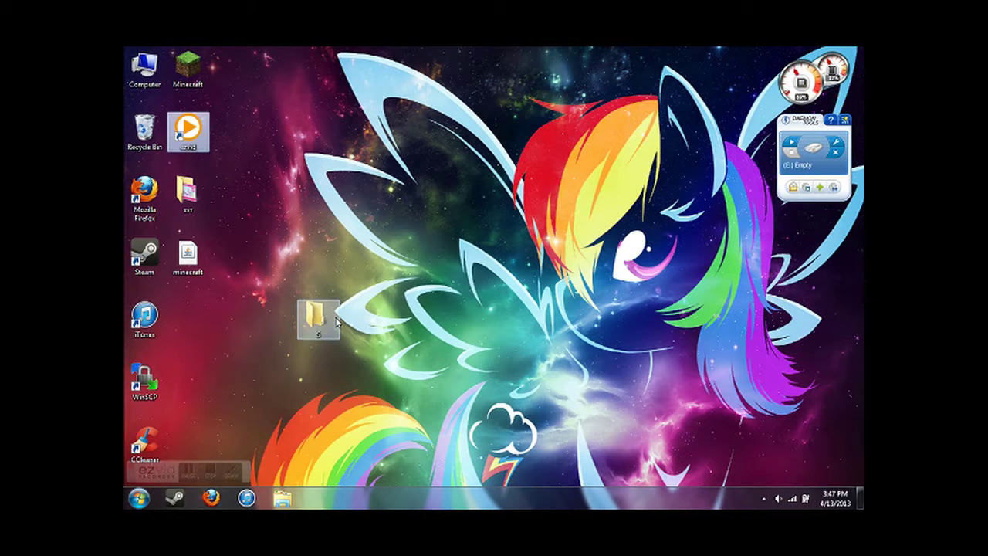
- Rename the new desktop folder to "Server"
{"action": "right_click", "coordinate": [322, 318]}
{"action": "left_click", "coordinate": [368, 291]}
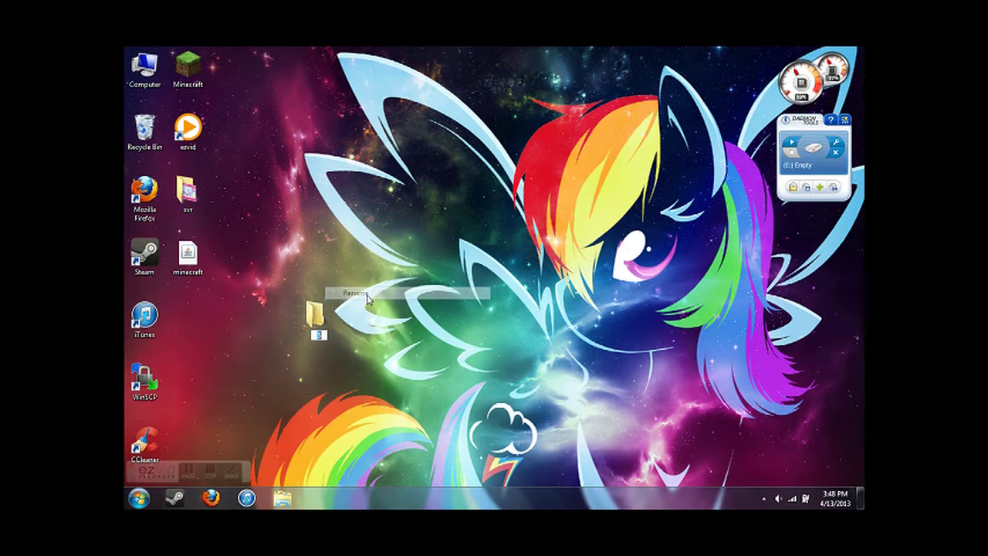
{"action": "type", "text": "Server"}
{"action": "key", "text": "Return"}
- Open the Server folder and paste the cut CraftBukkit jar file into it
{"action": "key", "text": "Return"}
{"action": "right_click", "coordinate": [368, 276]}
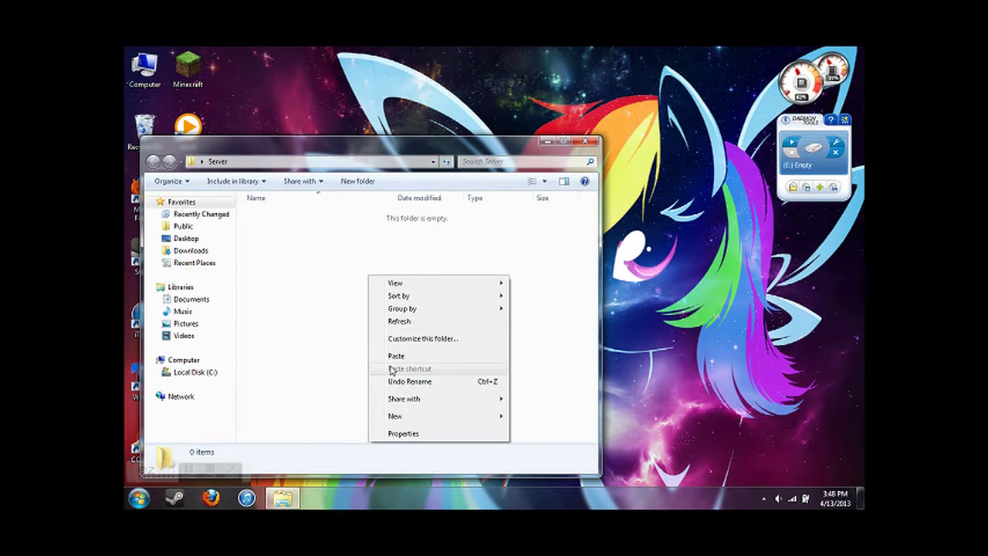
{"action": "left_click", "coordinate": [393, 358]}
- Rename the jar file to "craftbukkit" by removing the version suffix from its name
{"action": "right_click", "coordinate": [319, 207]}
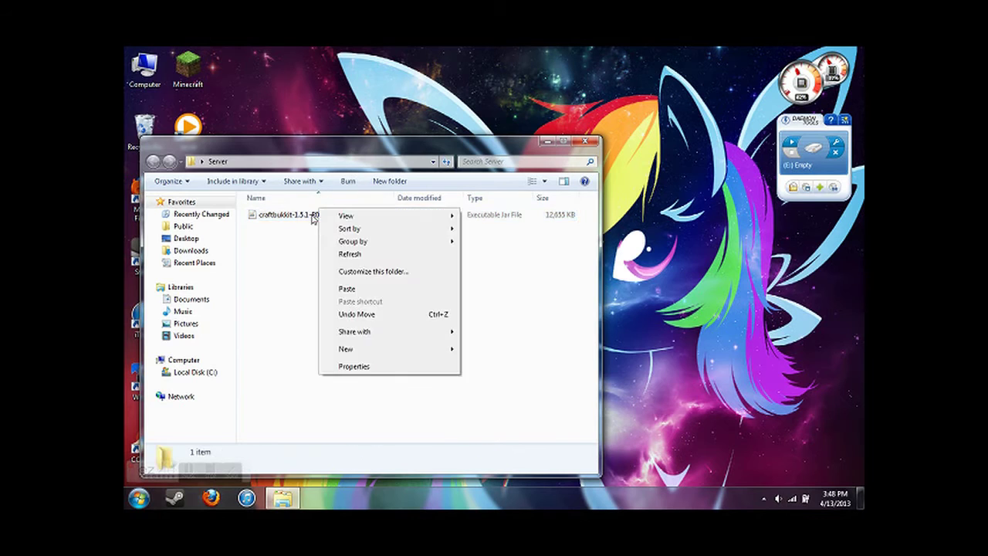
{"action": "right_click", "coordinate": [320, 214]}
{"action": "left_click", "coordinate": [347, 404]}
{"action": "left_click_drag", "start_coordinate": [330, 213], "coordinate": [293, 214]}
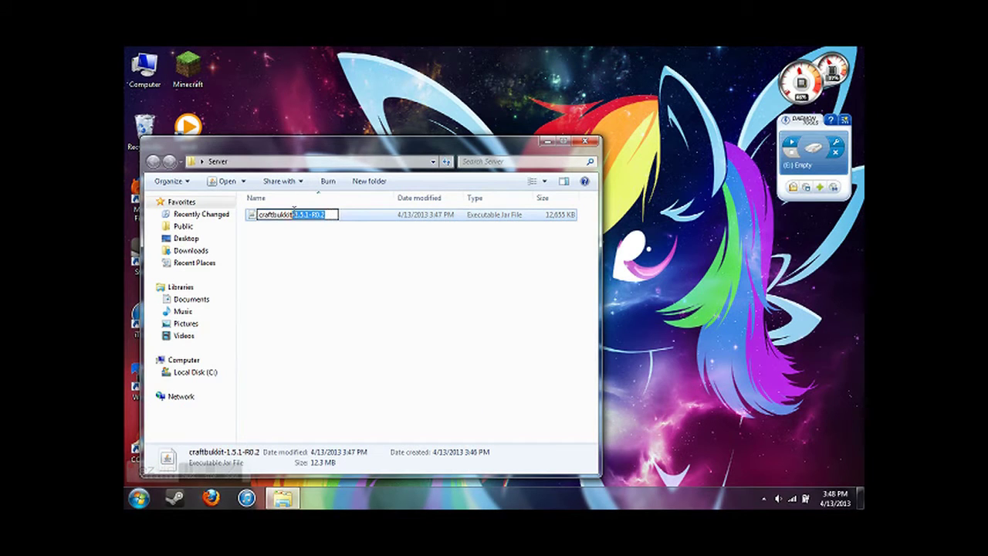
{"action": "key", "text": "BackSpace"}
{"action": "left_click", "coordinate": [260, 303]}
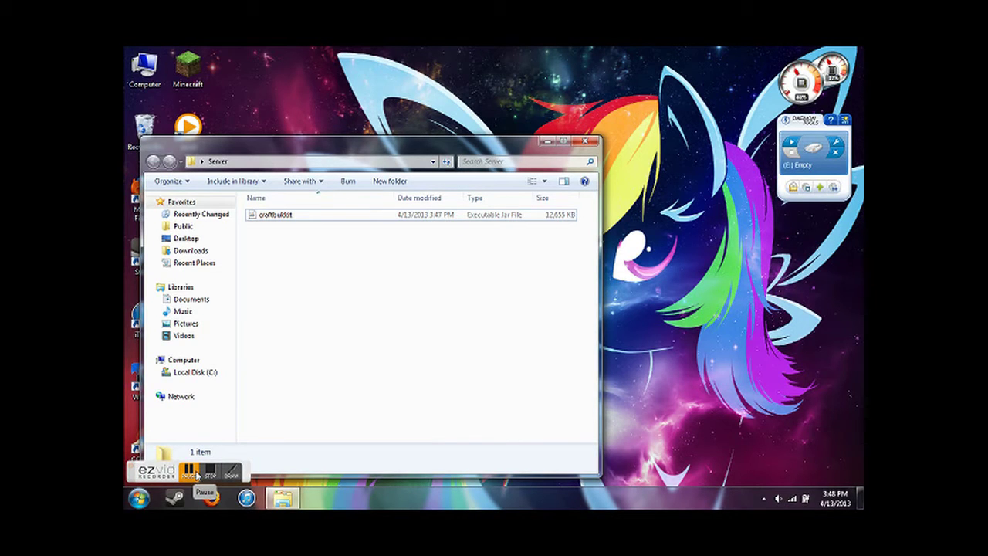
- Maximize the Server folder window and create a new text document in it under its default name
{"action": "left_click", "coordinate": [193, 476]}
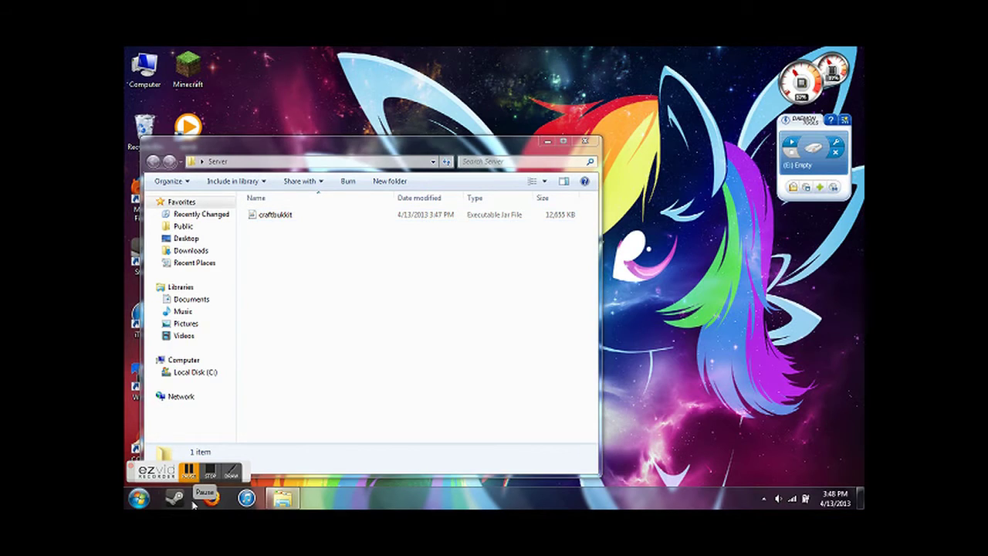
{"action": "double_click", "coordinate": [384, 148]}
{"action": "right_click", "coordinate": [319, 247]}
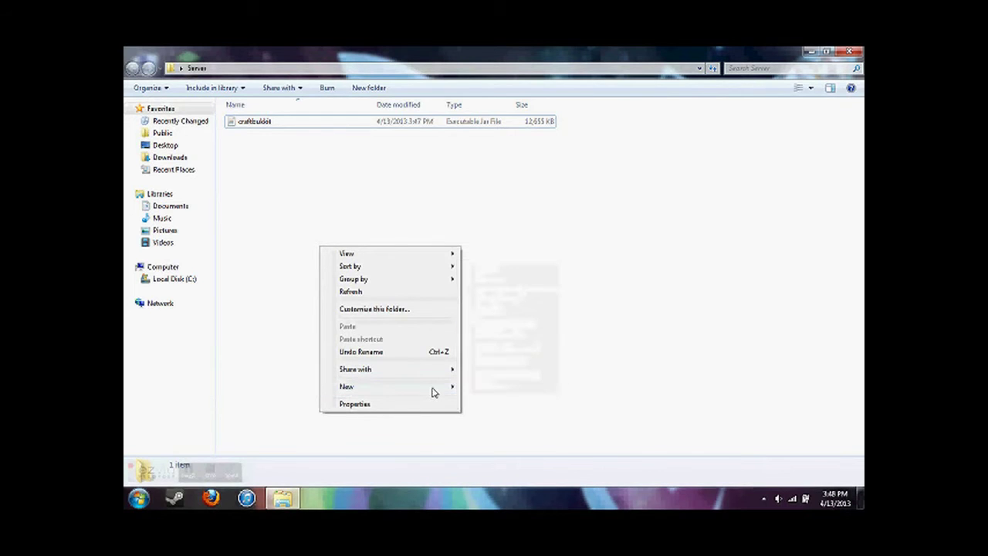
{"action": "mouse_move", "coordinate": [432, 392]}
{"action": "left_click", "coordinate": [474, 363]}
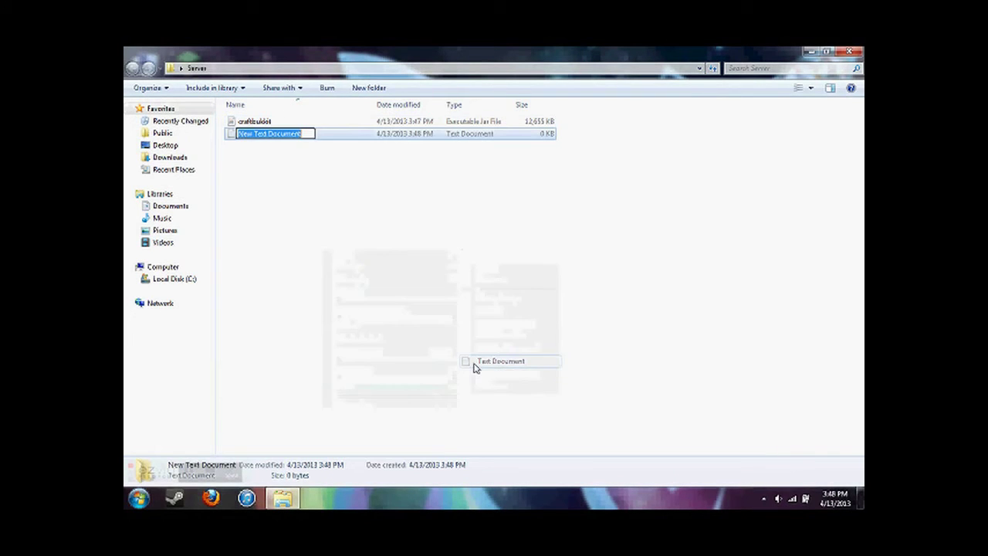
{"action": "key", "text": "Return"}
{"action": "double_click", "coordinate": [326, 135]}
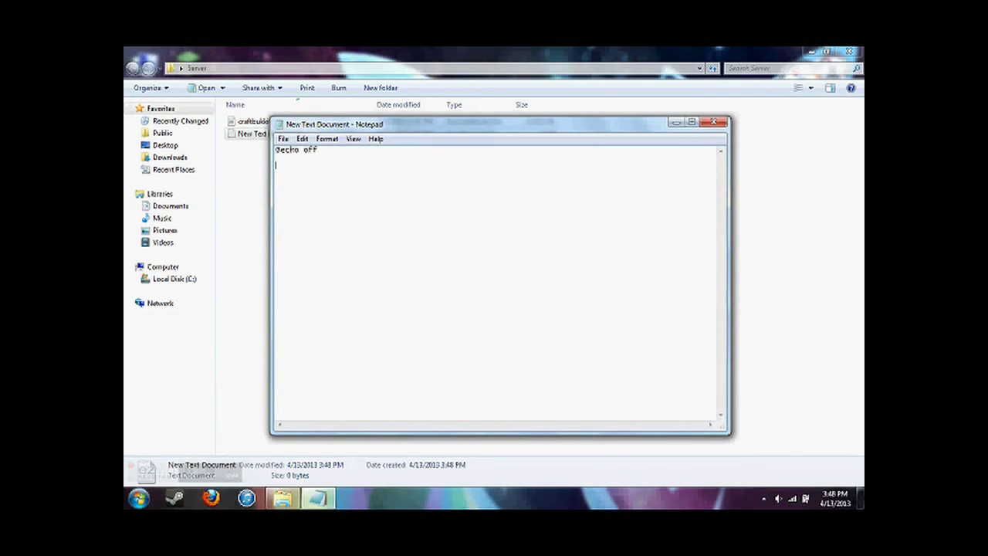
{"action": "right_click", "coordinate": [337, 175]}
{"action": "left_click", "coordinate": [370, 223]}
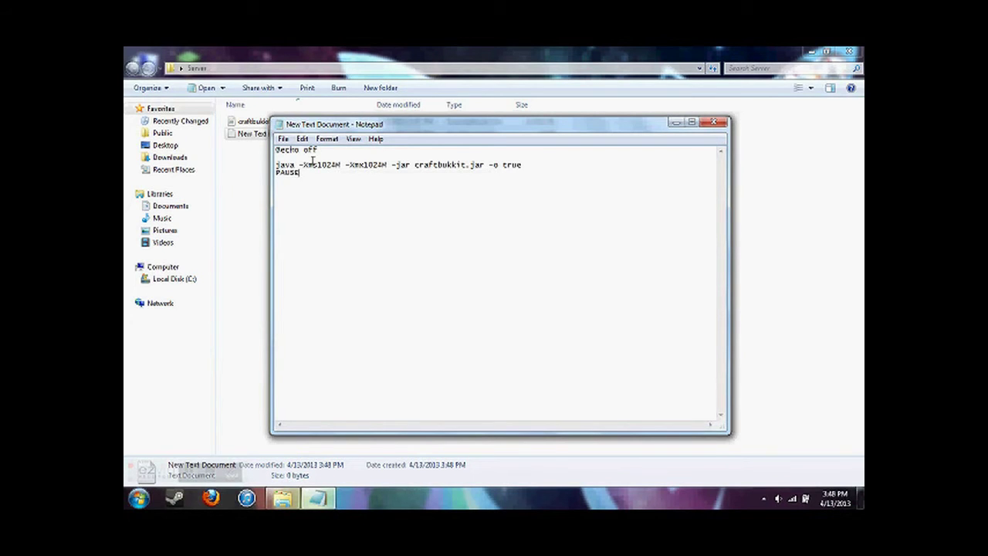
{"action": "mouse_move", "coordinate": [306, 172]}
{"action": "left_mouse_down"}
{"action": "mouse_move", "coordinate": [275, 172]}
{"action": "mouse_move", "coordinate": [272, 162]}
{"action": "mouse_move", "coordinate": [297, 164]}
{"action": "left_mouse_up"}
{"action": "left_click", "coordinate": [303, 172]}
{"action": "left_click", "coordinate": [525, 163]}
{"action": "key", "text": "Return"}
- Save the script in the Server folder as "Starter.bat" with the type All Files, and close Notepad
{"action": "left_click", "coordinate": [283, 139]}
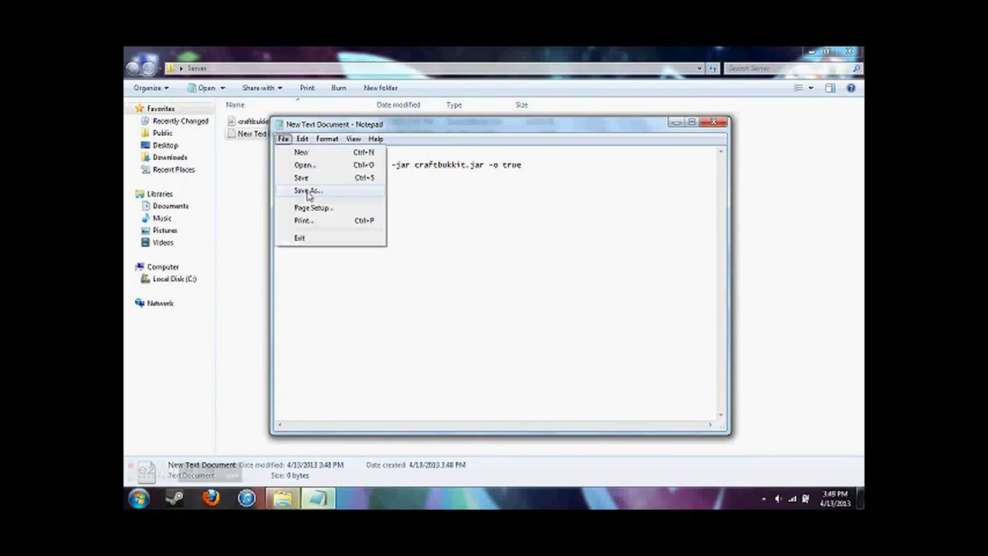
{"action": "left_click", "coordinate": [307, 192]}
{"action": "left_click", "coordinate": [444, 377]}
{"action": "left_click", "coordinate": [432, 392]}
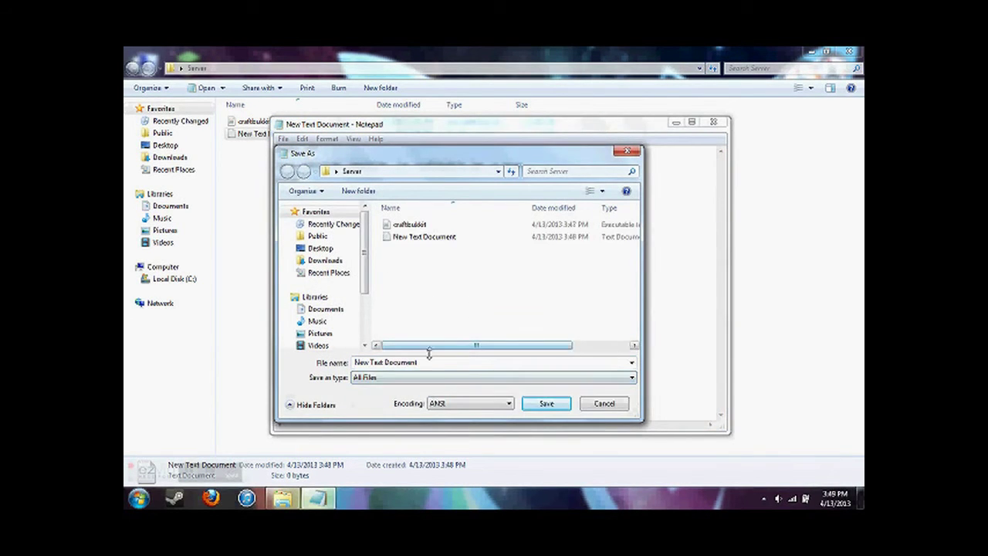
{"action": "type", "text": "Starter.b"}
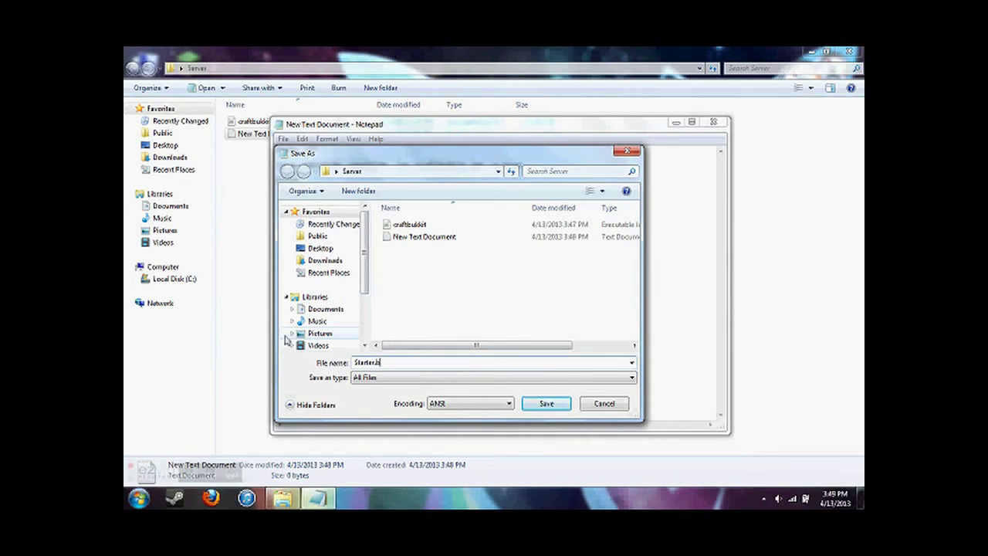
{"action": "left_click", "coordinate": [553, 401]}
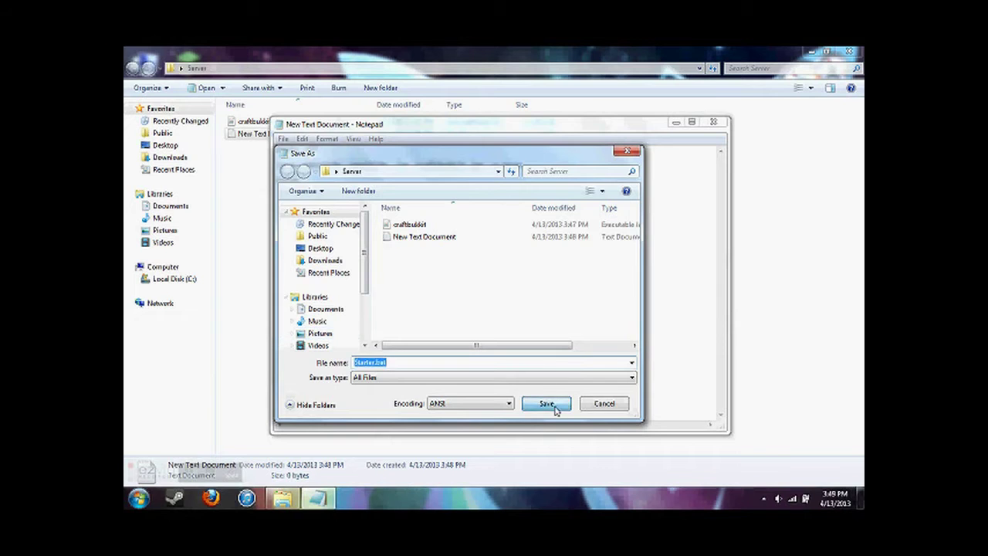
{"action": "left_click", "coordinate": [713, 122]}
- Run the Starter batch file and allow Java(TM) Platform SE binary through the firewall on private and public networks
{"action": "double_click", "coordinate": [246, 146]}
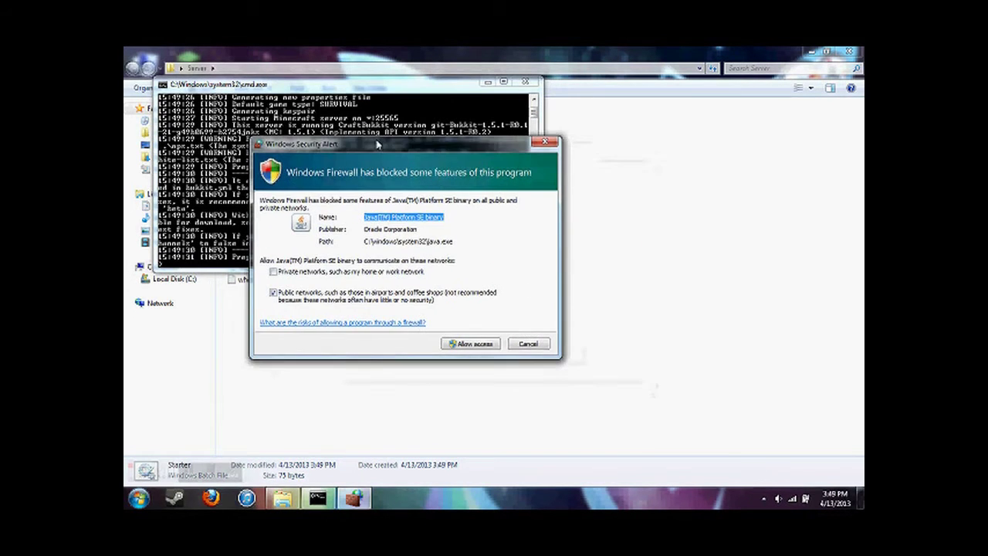
{"action": "left_click_drag", "start_coordinate": [504, 173], "coordinate": [415, 143]}
{"action": "left_click", "coordinate": [467, 222]}
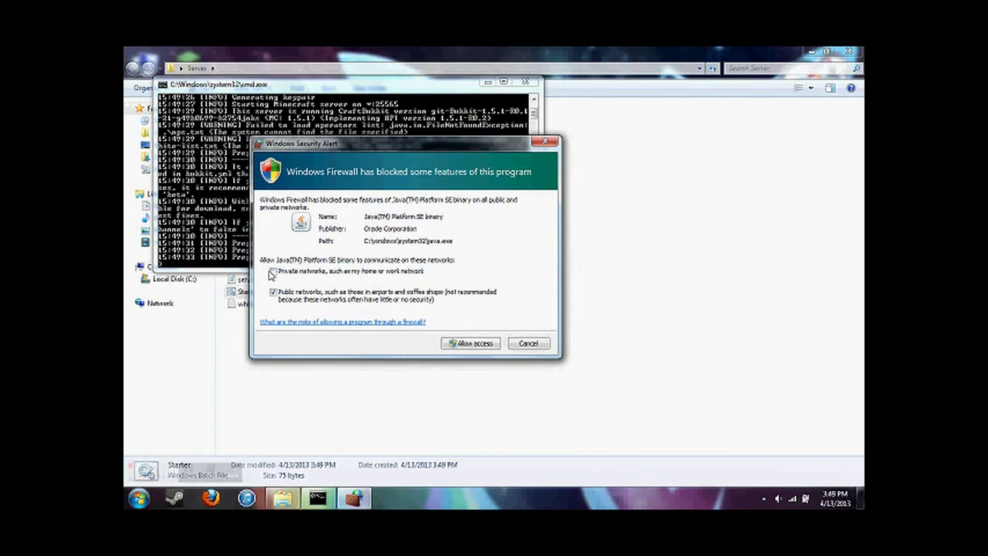
{"action": "left_click", "coordinate": [445, 344]}
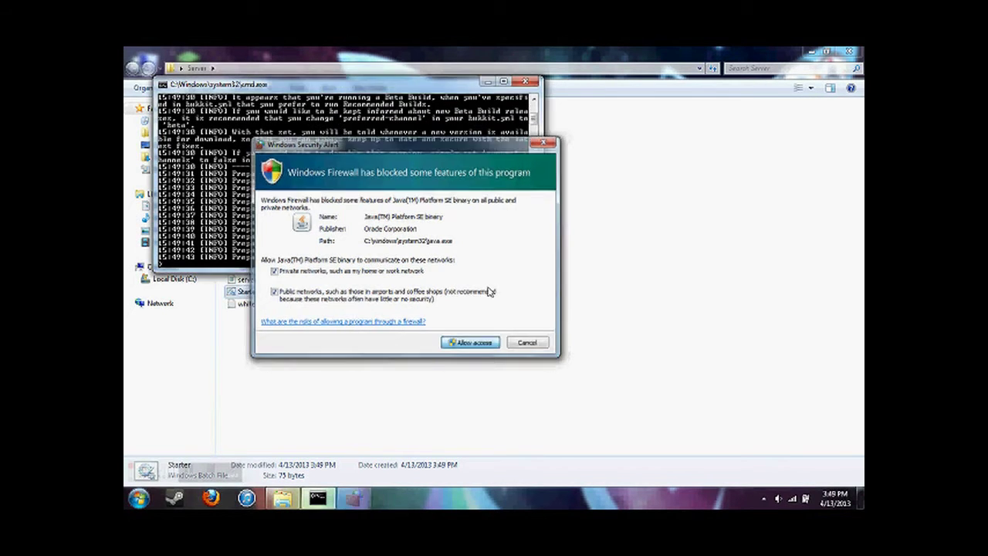
{"action": "key", "text": "Return"}
- Close the Server folder window and open the list of programs allowed through Windows Firewall
{"action": "left_click", "coordinate": [339, 272]}
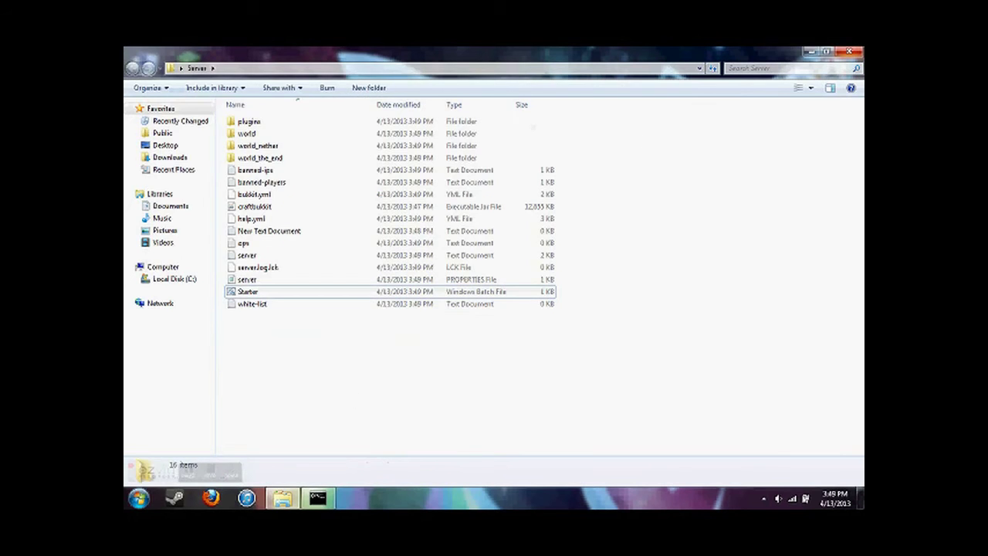
{"action": "left_click", "coordinate": [850, 52]}
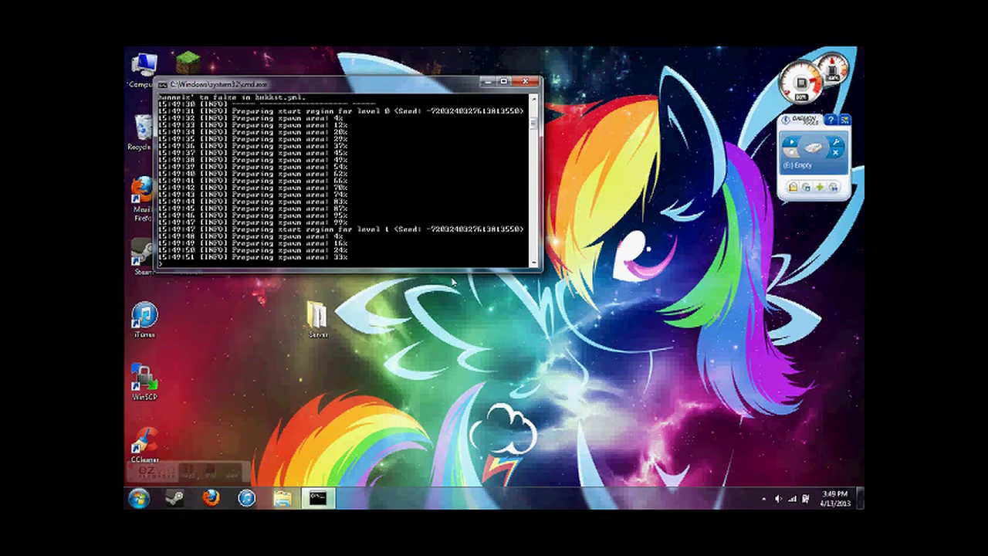
{"action": "key", "text": "super"}
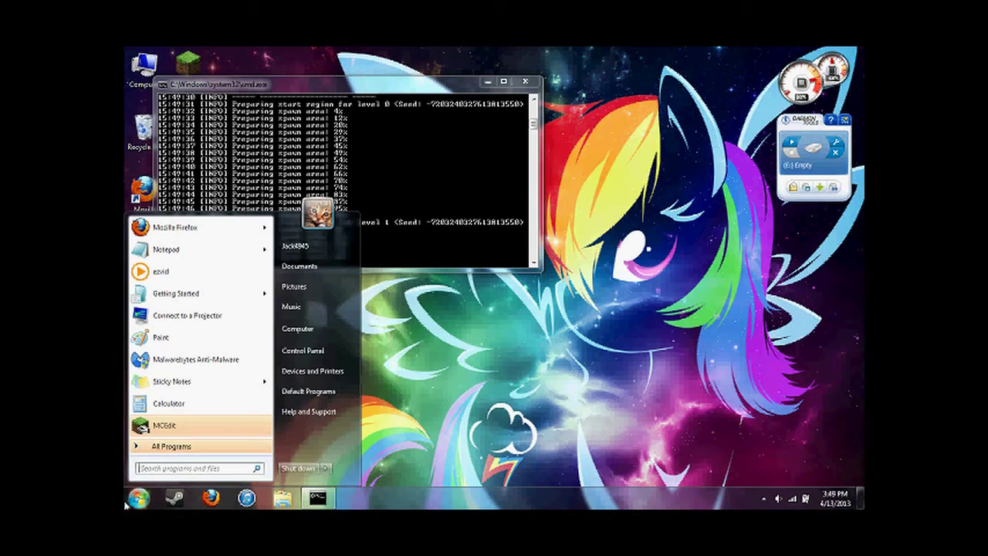
{"action": "left_click", "coordinate": [317, 359]}
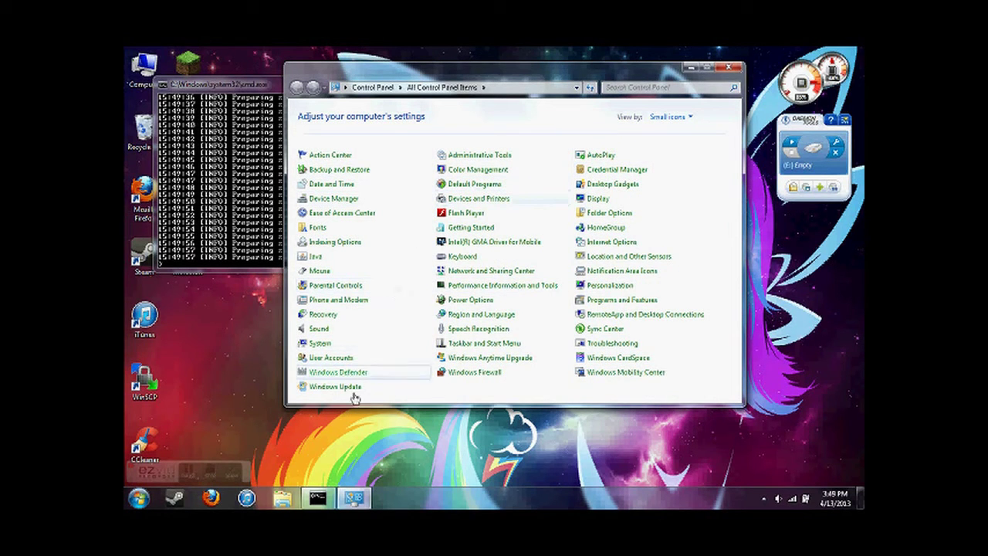
{"action": "left_click", "coordinate": [453, 374]}
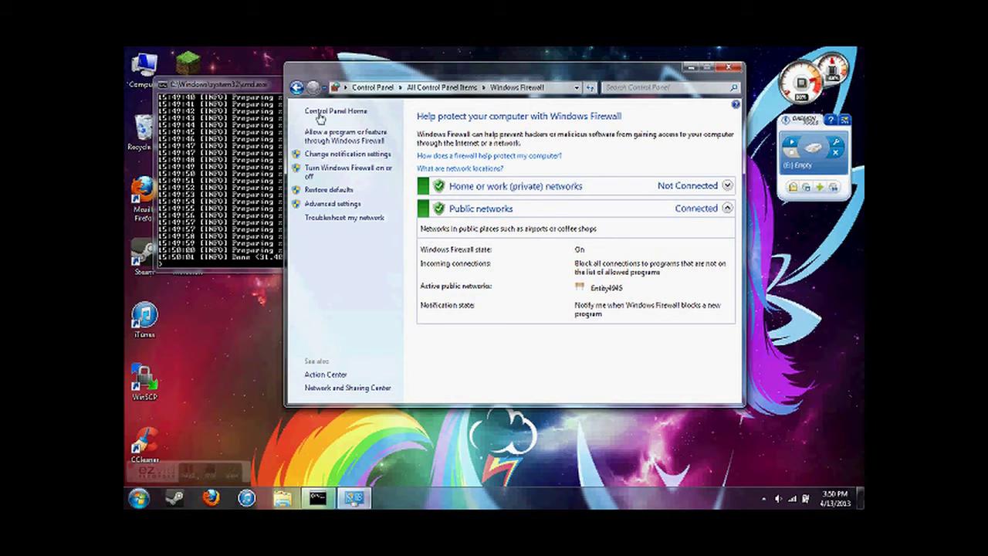
{"action": "left_click", "coordinate": [344, 137]}
- Check the Java(TM) Platform SE binary entries' private and public access, then cancel and close the Windows Firewall window
{"action": "left_click_drag", "start_coordinate": [672, 199], "coordinate": [678, 227]}
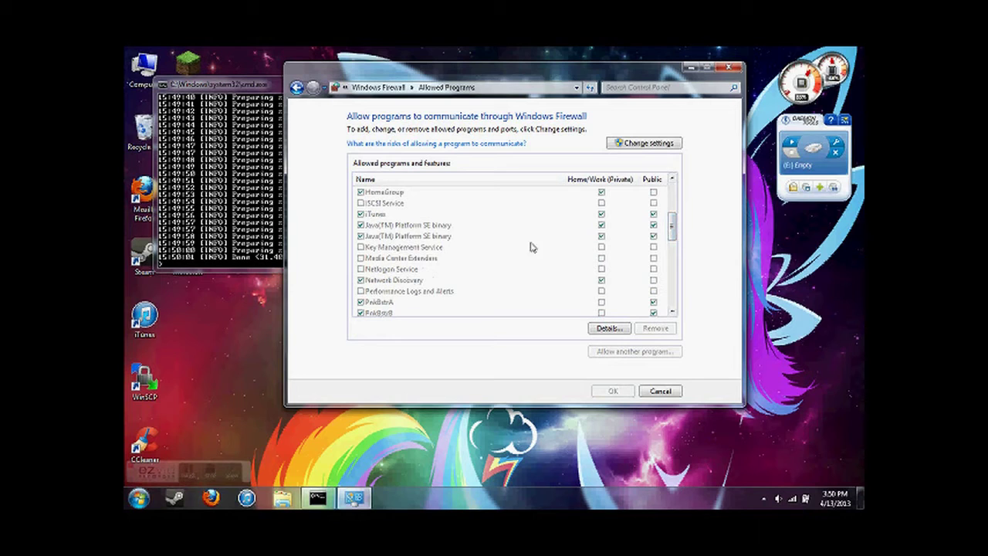
{"action": "left_click", "coordinate": [485, 238]}
{"action": "left_click", "coordinate": [483, 226]}
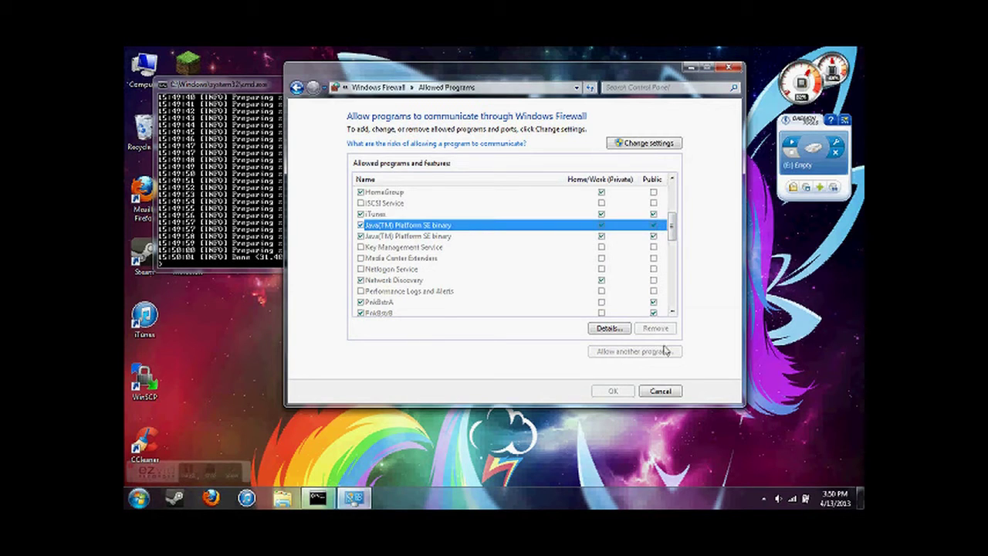
{"action": "left_click", "coordinate": [660, 392]}
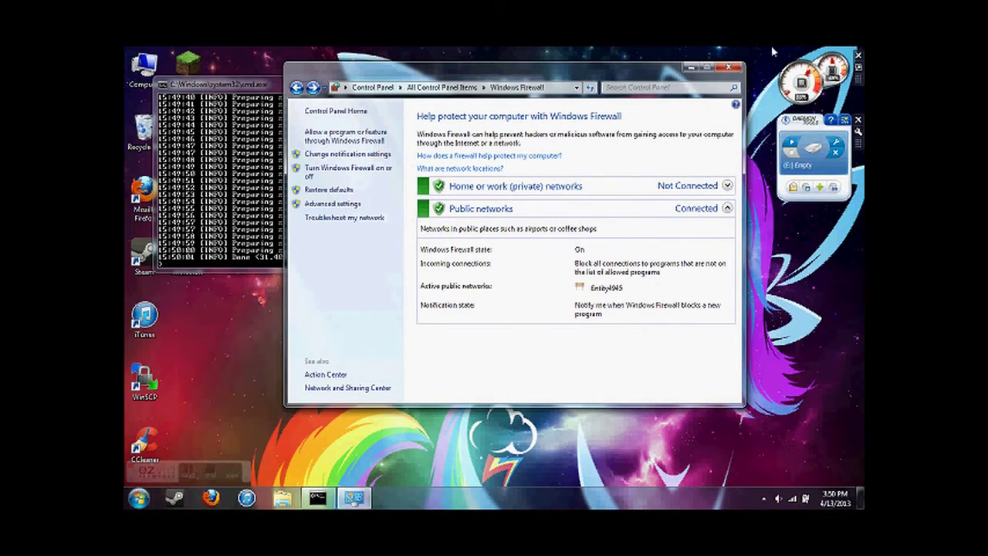
{"action": "left_click", "coordinate": [731, 75]}
- Move the server console into clear view, run the "help" command and read through the listed commands
{"action": "left_click_drag", "start_coordinate": [368, 97], "coordinate": [484, 90]}
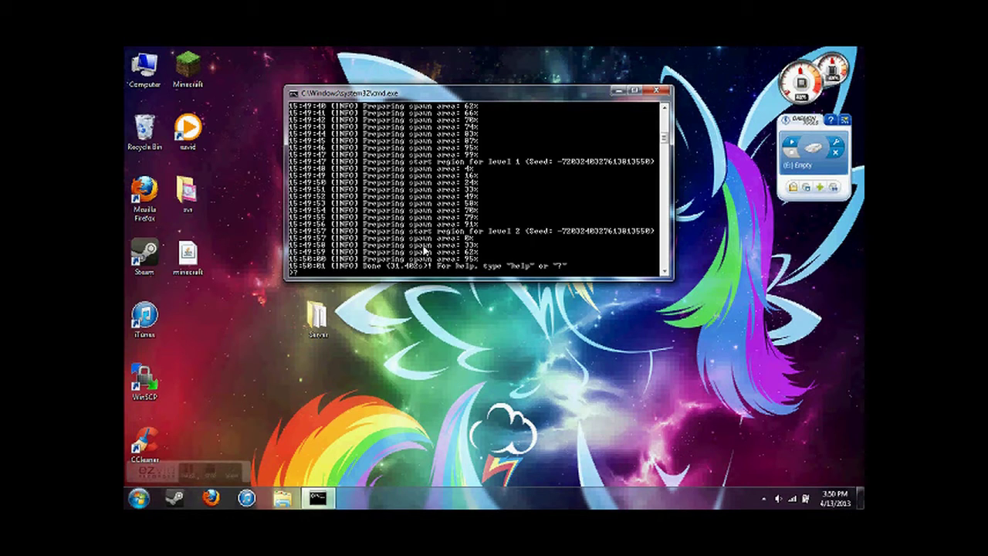
{"action": "type", "text": "help"}
{"action": "key", "text": "Return"}
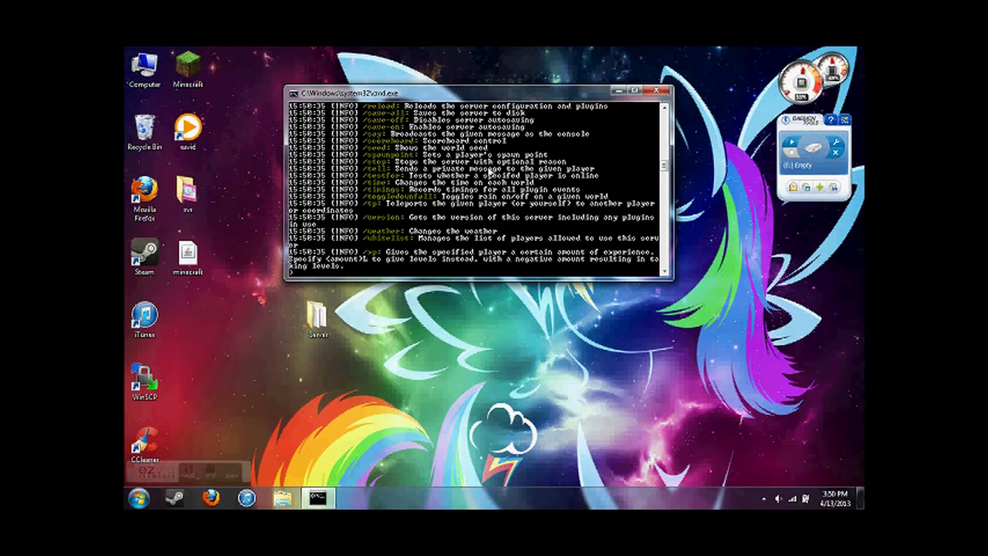
{"action": "scroll", "coordinate": [489, 173], "scroll_direction": "up", "scroll_amount": 15}
{"action": "scroll", "coordinate": [489, 162], "scroll_direction": "down", "scroll_amount": 10}
{"action": "scroll", "coordinate": [488, 166], "scroll_direction": "down", "scroll_amount": 12}
{"action": "scroll", "coordinate": [489, 165], "scroll_direction": "up", "scroll_amount": 4}
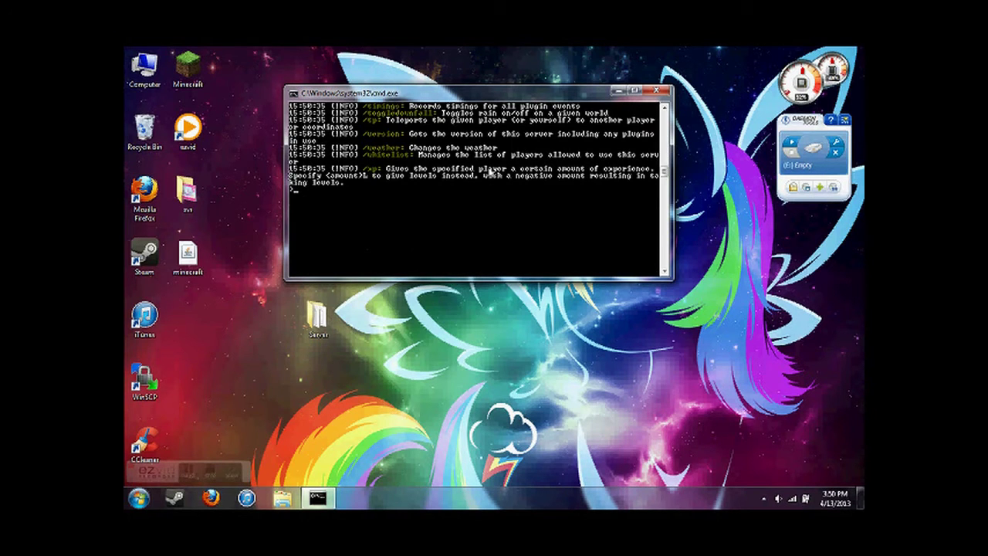
- Run the "?" command in the server console, look over its command list and close the console window
{"action": "type", "text": "?"}
{"action": "key", "text": "Return"}
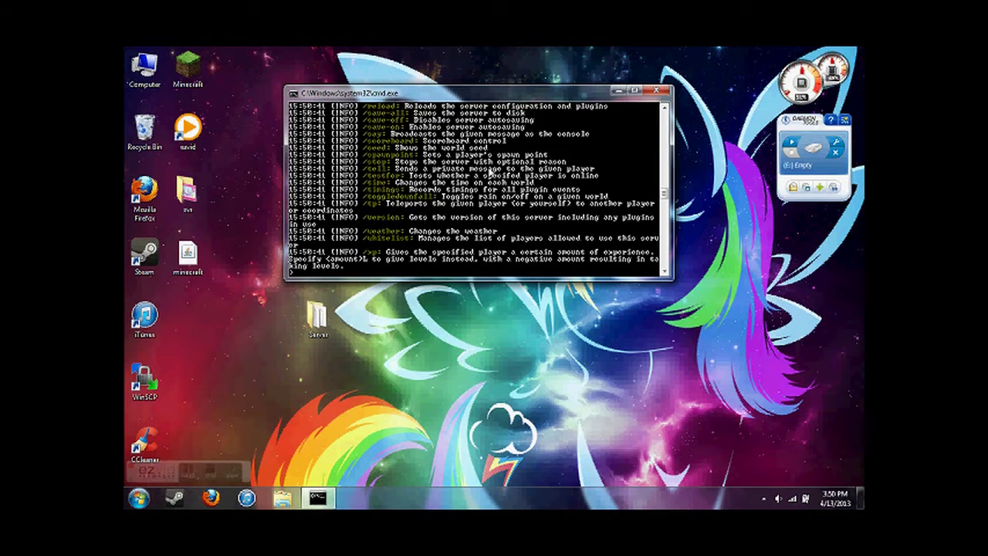
{"action": "scroll", "coordinate": [483, 162], "scroll_direction": "up", "scroll_amount": 9}
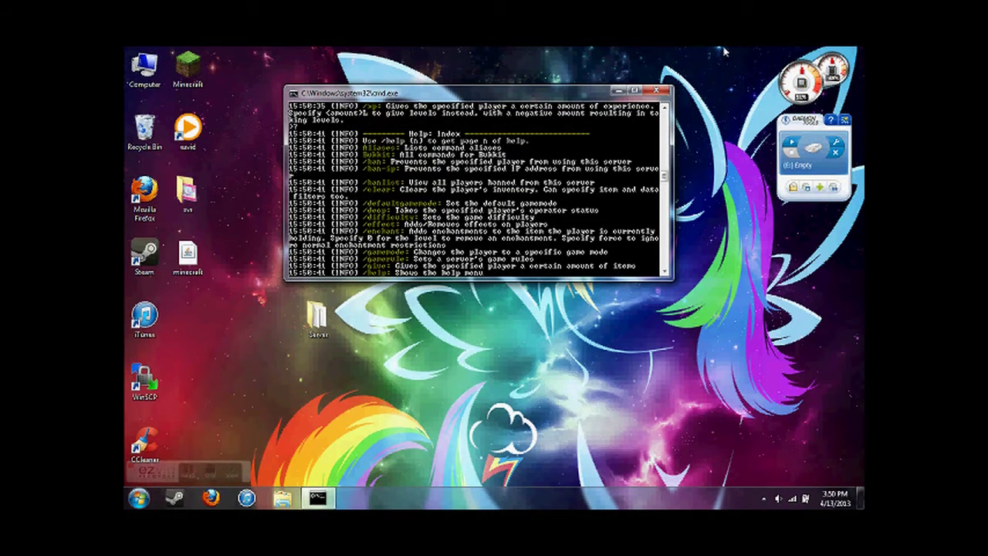
{"action": "left_click", "coordinate": [655, 93]}
- Launch Firefox, then shut down the running server with the "stop" command and dismiss its console
{"action": "left_click", "coordinate": [213, 498]}
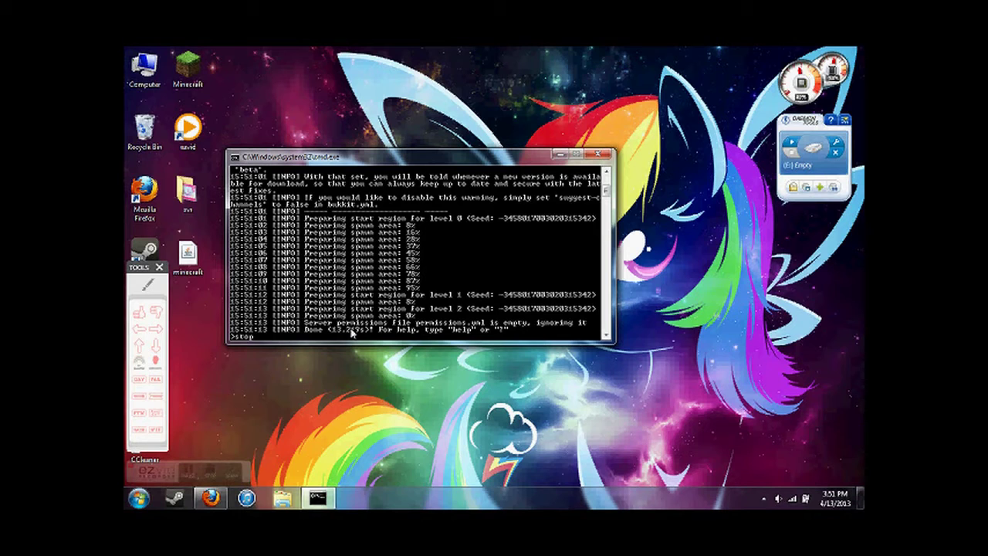
{"action": "key", "text": "Return"}
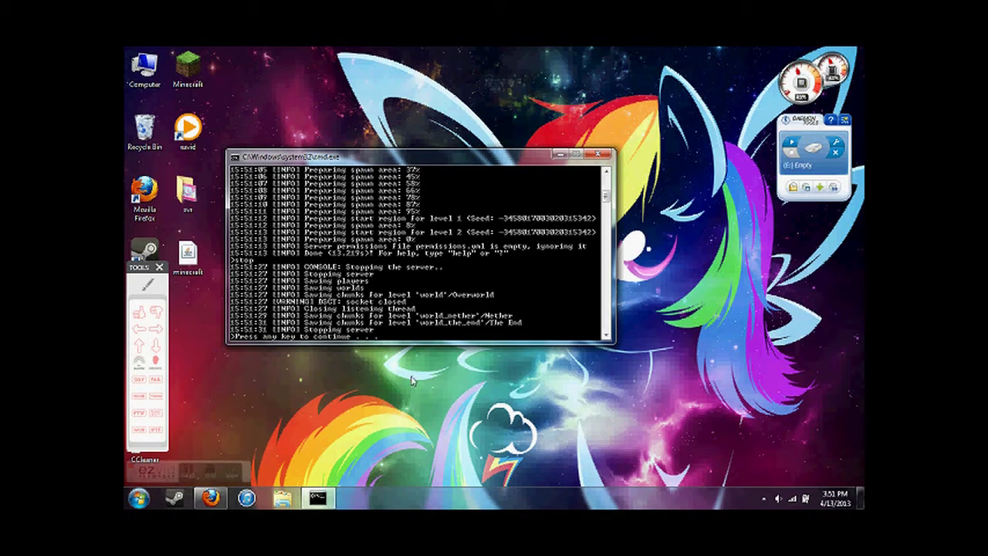
{"action": "key", "text": "Return"}
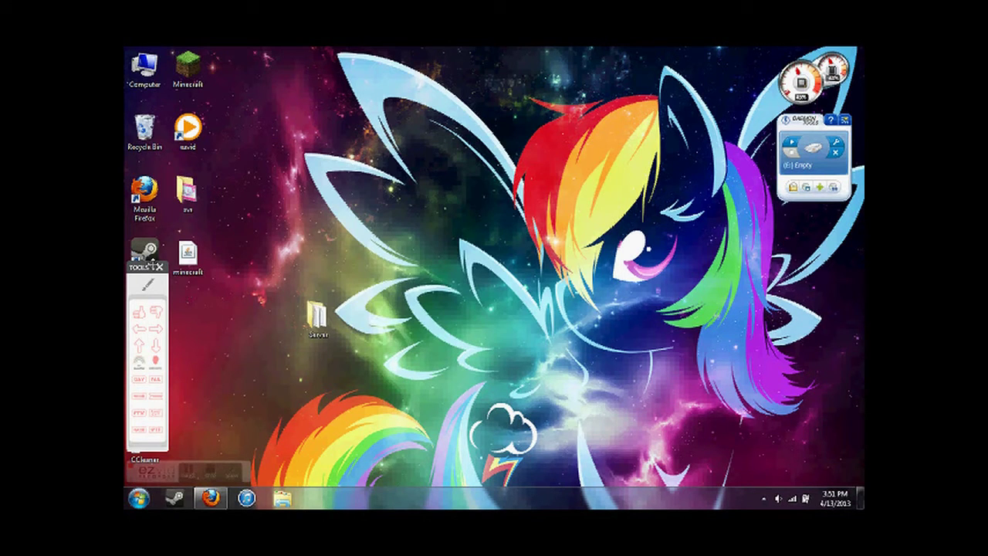
- Search the web for "bukkit plugins" and open the Bukkit Plugins Search result
{"action": "left_click", "coordinate": [161, 267]}
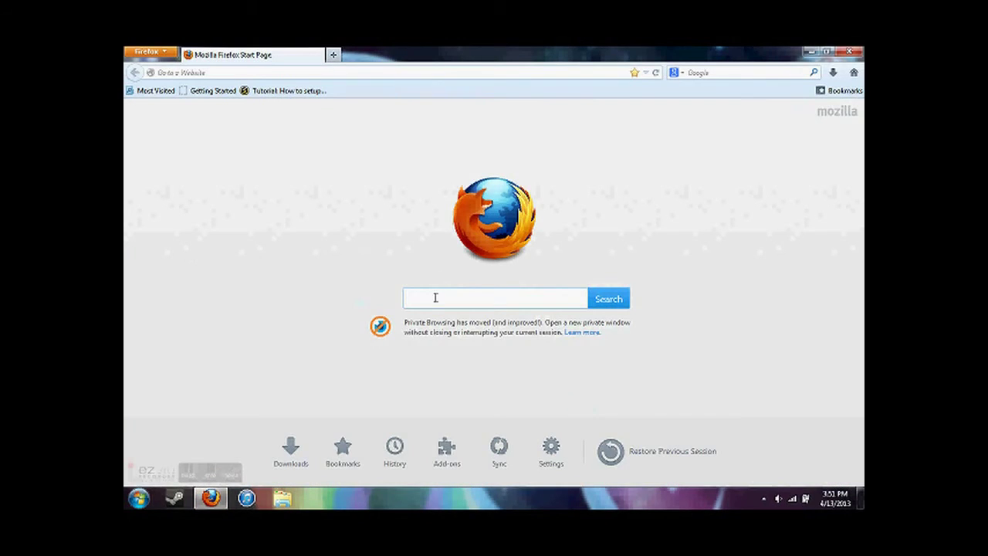
{"action": "left_click", "coordinate": [435, 297]}
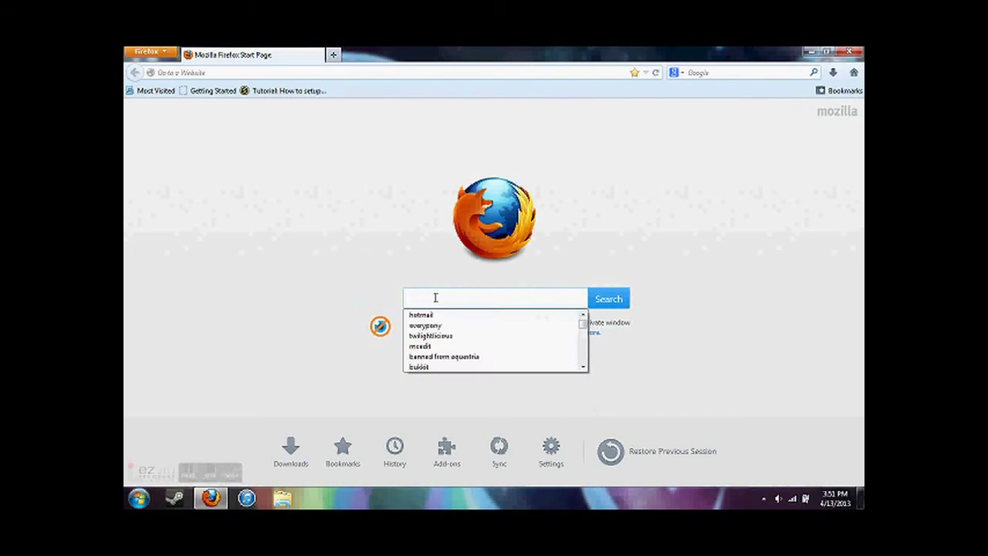
{"action": "type", "text": "bukkit p"}
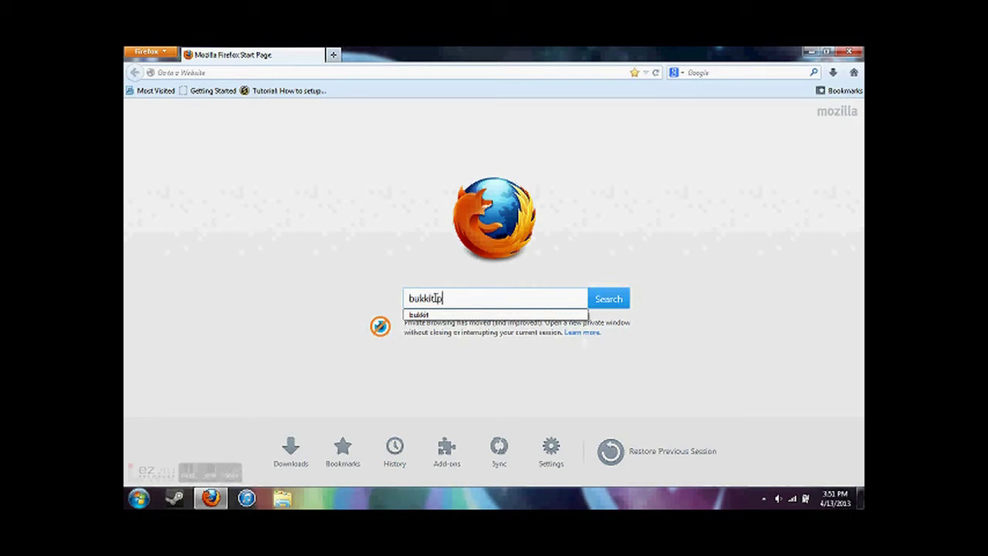
{"action": "type", "text": "lug"}
{"action": "key", "text": "Return"}
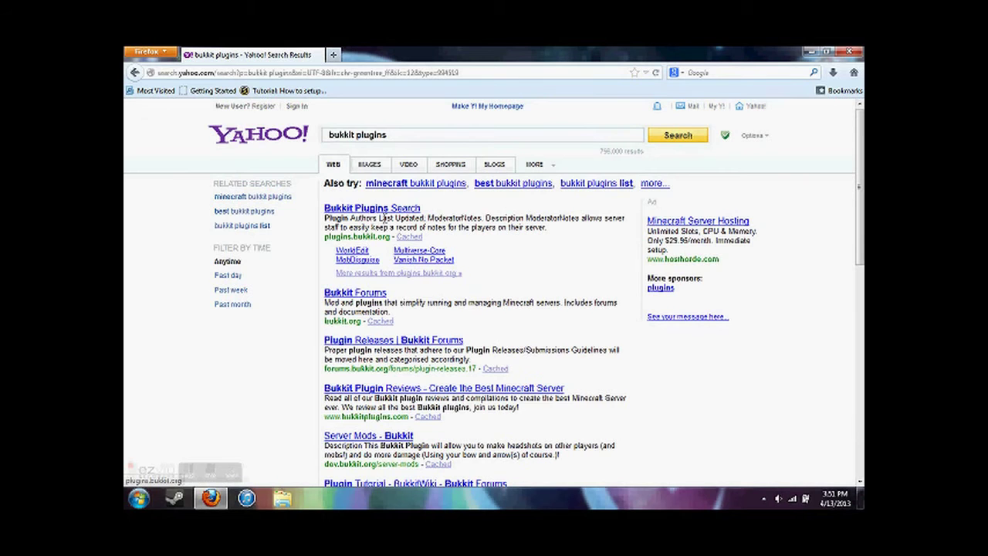
{"action": "left_click", "coordinate": [380, 210]}
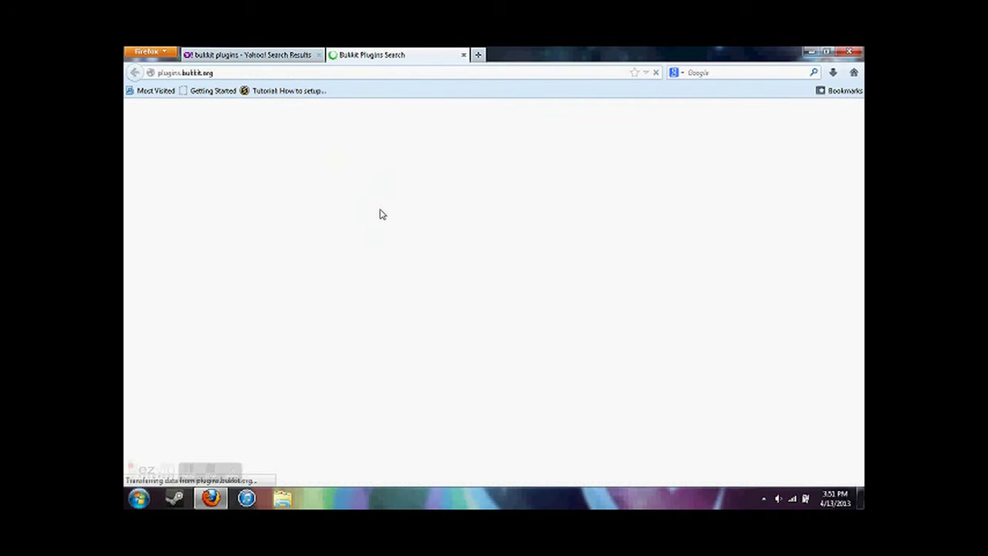
- Search the Bukkit plugin directory for WorldEdit and open its project page
{"action": "scroll", "coordinate": [339, 277], "scroll_direction": "down", "scroll_amount": 3}
{"action": "scroll", "coordinate": [308, 232], "scroll_direction": "up", "scroll_amount": 3}
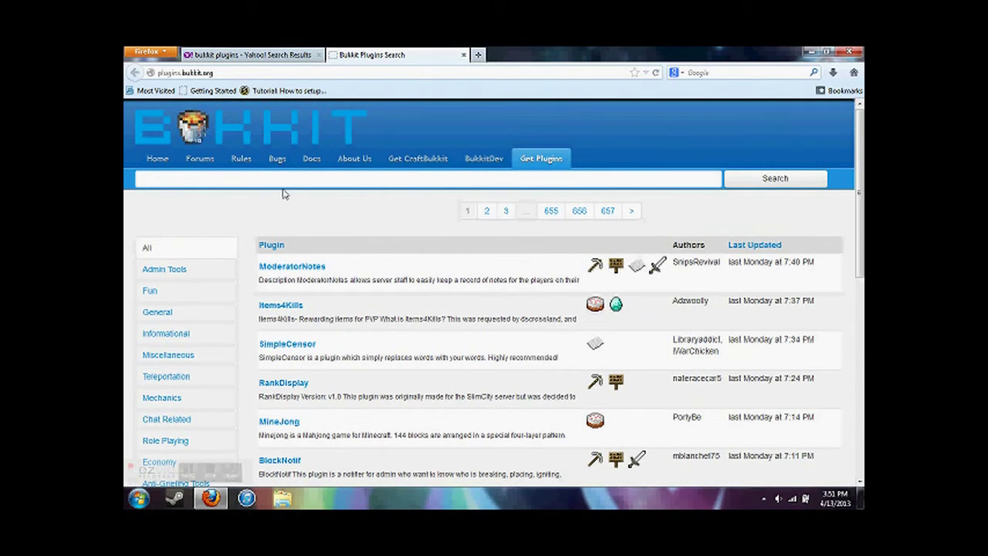
{"action": "type", "text": "ldedit"}
{"action": "key", "text": "Return"}
{"action": "left_click", "coordinate": [291, 270]}
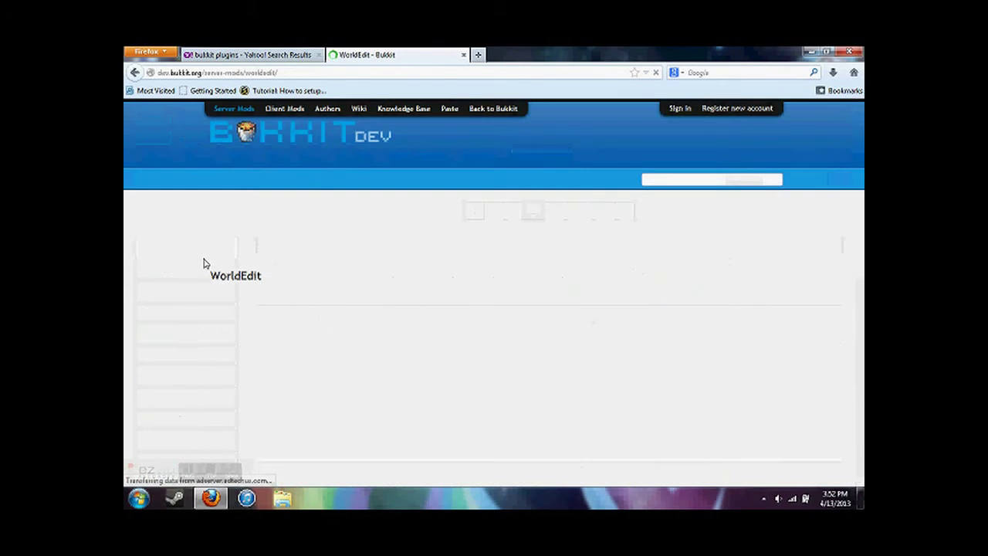
- Open the WorldEdit 5.5.5 release for 1.5.1 from the recent files in a separate browser tab
{"action": "left_click_drag", "start_coordinate": [860, 128], "coordinate": [860, 174]}
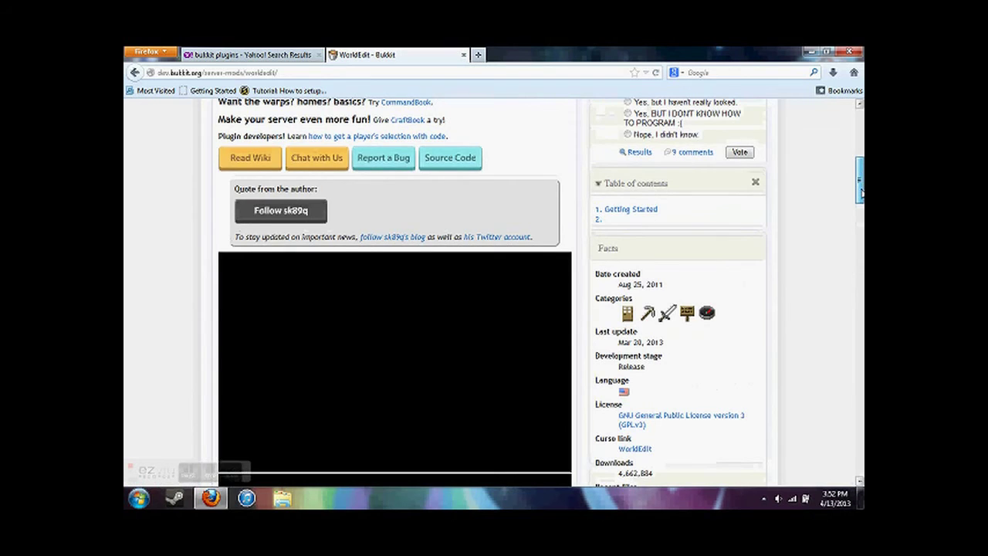
{"action": "scroll", "coordinate": [694, 238], "scroll_direction": "down", "scroll_amount": 5}
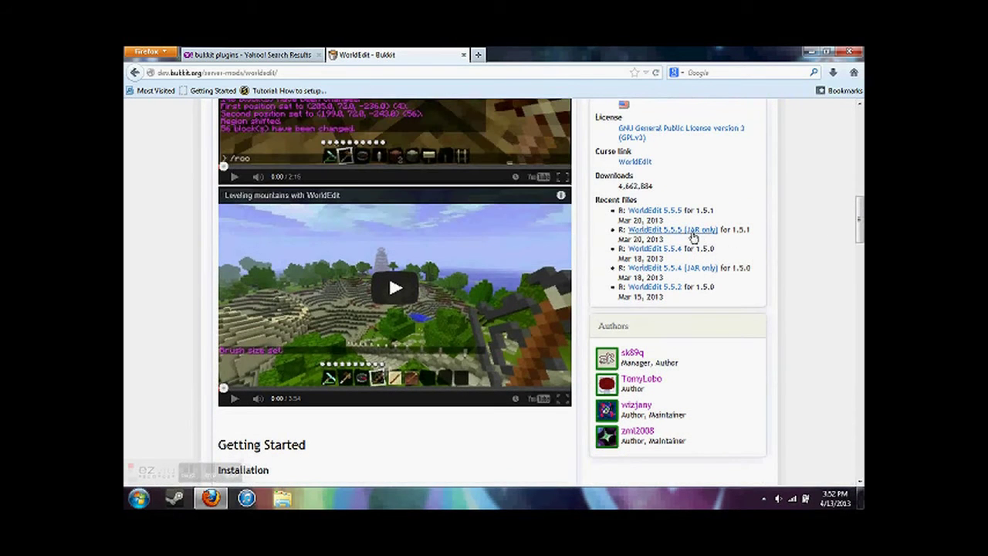
{"action": "right_click", "coordinate": [671, 213]}
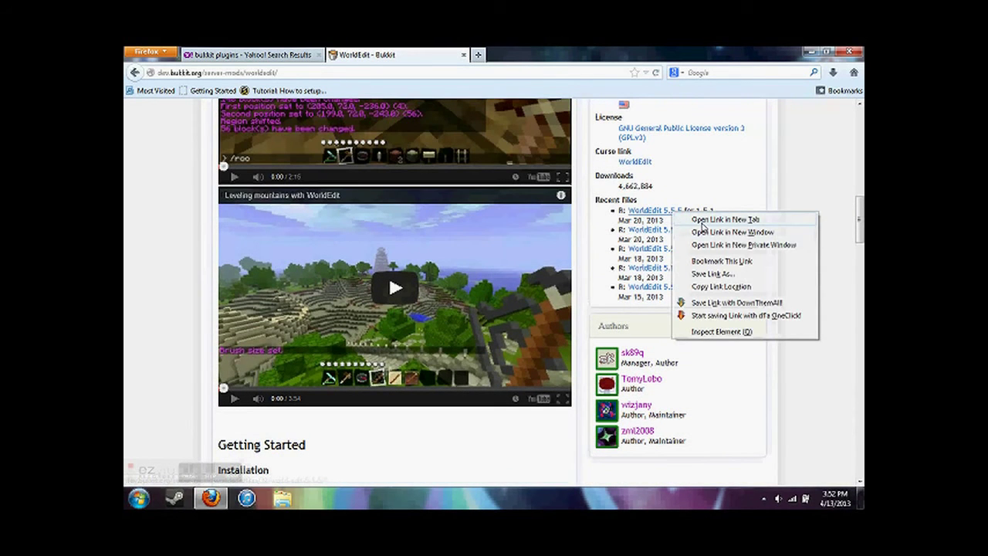
{"action": "left_click", "coordinate": [702, 220]}
{"action": "left_click", "coordinate": [507, 54]}
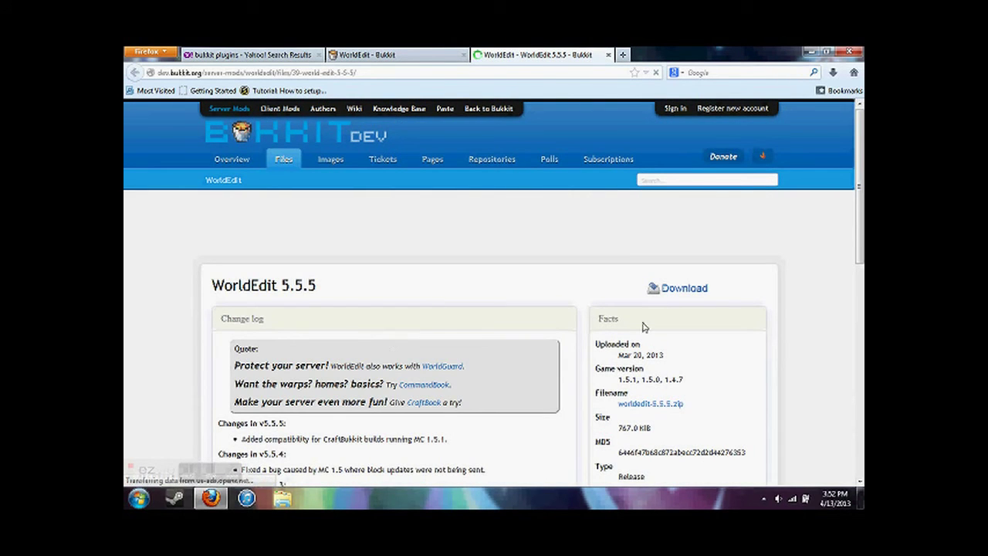
- Download and save worldedit-5.5.5.zip, and close the release page's tab
{"action": "left_click", "coordinate": [668, 288]}
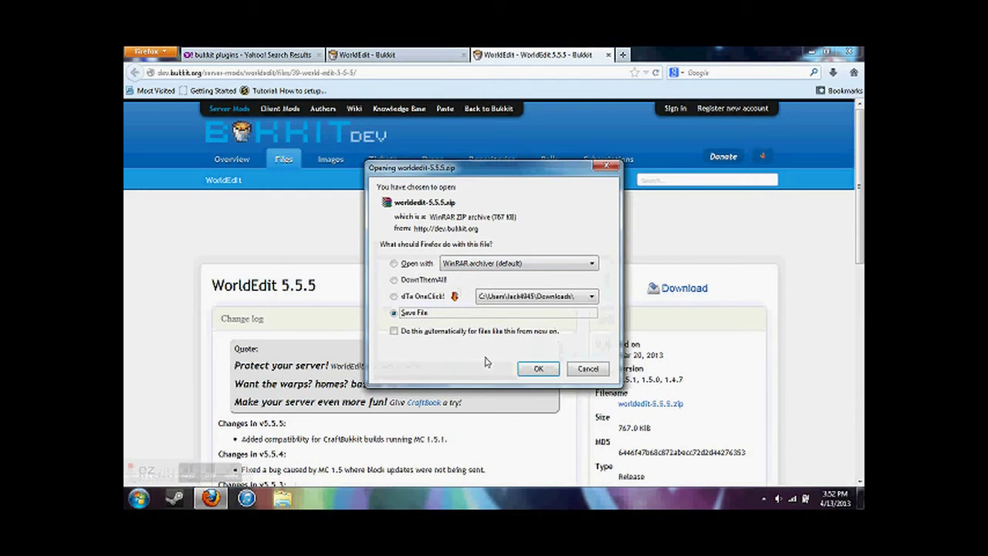
{"action": "left_click", "coordinate": [538, 368]}
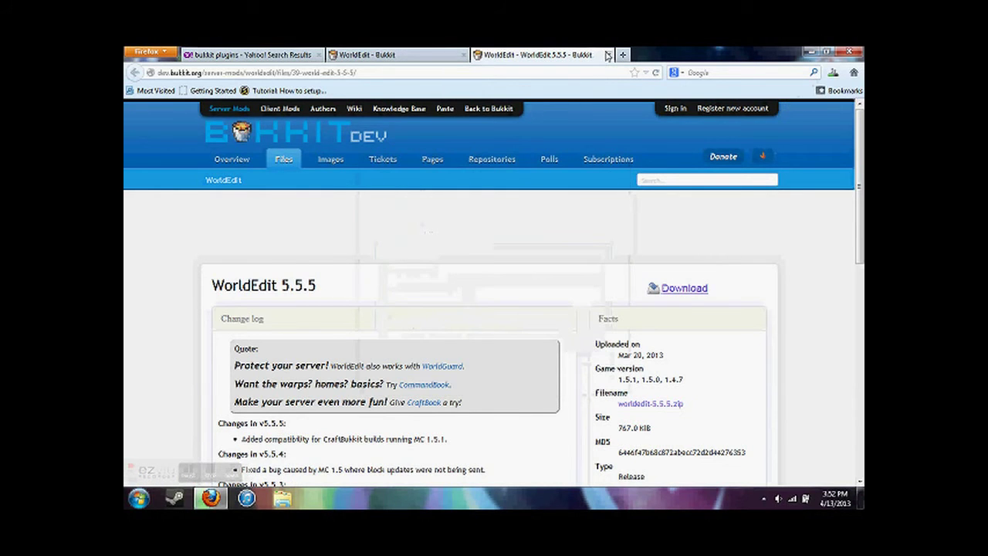
{"action": "left_click", "coordinate": [607, 55]}
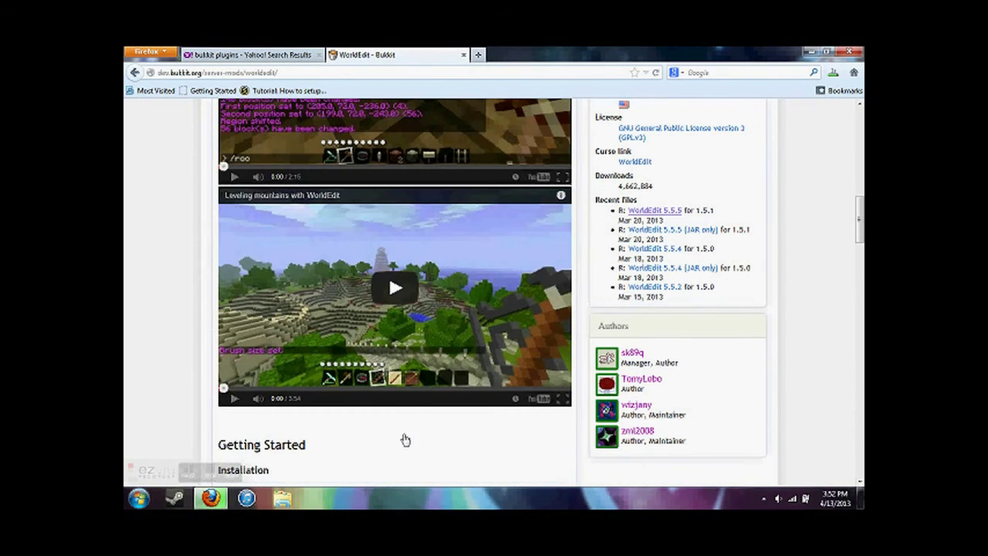
- Minimize the browser and open the worldedit-5.5.5 archive from the user's Downloads folder
{"action": "scroll", "coordinate": [405, 440], "scroll_direction": "down", "scroll_amount": 7}
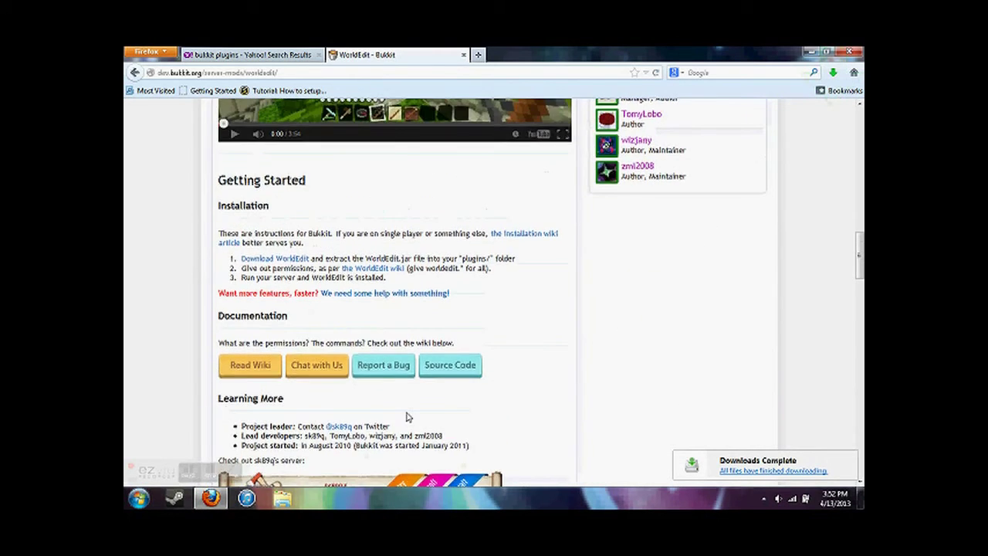
{"action": "scroll", "coordinate": [408, 417], "scroll_direction": "down", "scroll_amount": 5}
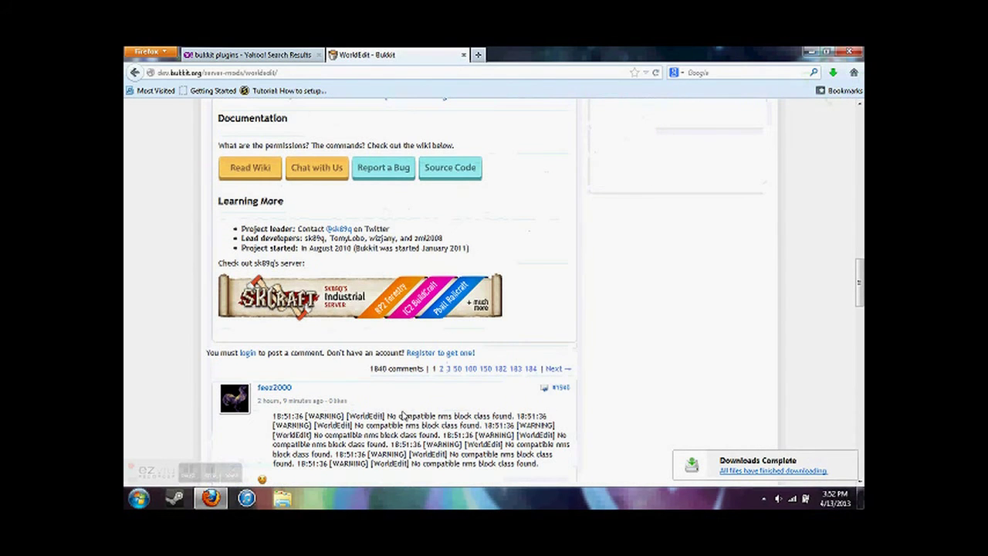
{"action": "left_click", "coordinate": [805, 52]}
{"action": "left_click", "coordinate": [139, 498]}
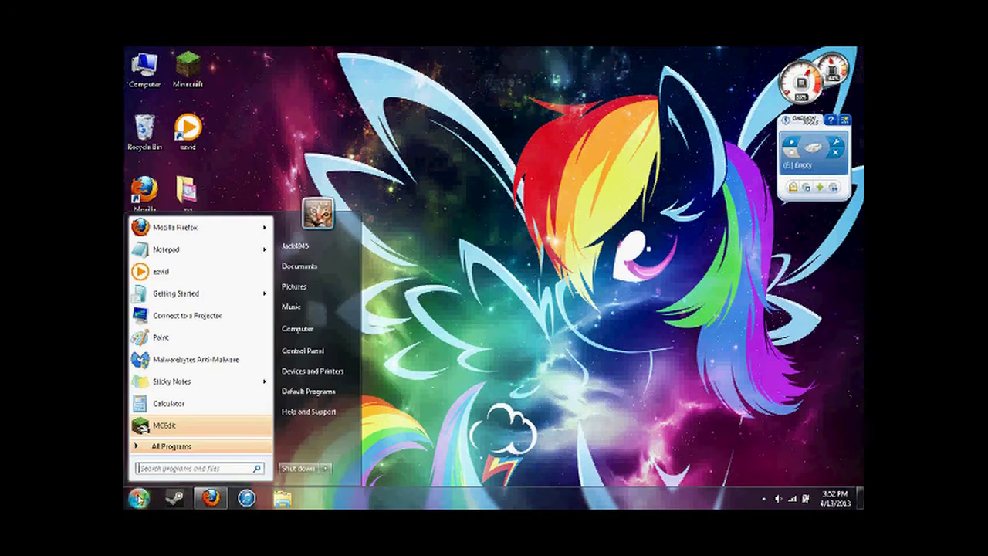
{"action": "left_click", "coordinate": [293, 247]}
{"action": "left_click", "coordinate": [372, 128]}
{"action": "double_click", "coordinate": [373, 127]}
{"action": "double_click", "coordinate": [266, 139]}
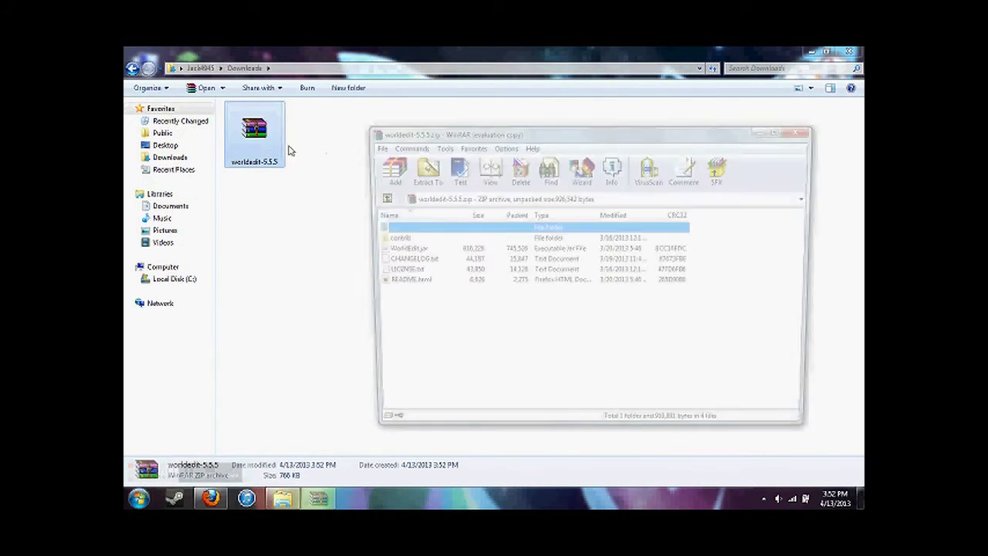
- Extract all the archive's contents into the desktop Server folder's plugins subfolder, and close the archive and Downloads windows
{"action": "left_click_drag", "start_coordinate": [401, 309], "coordinate": [413, 239]}
{"action": "left_click", "coordinate": [419, 168]}
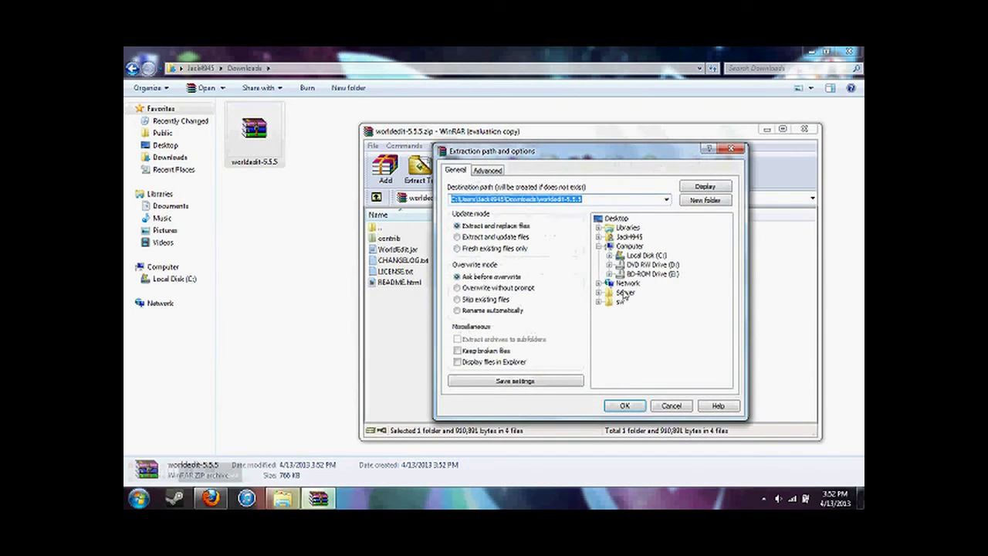
{"action": "left_click", "coordinate": [625, 294]}
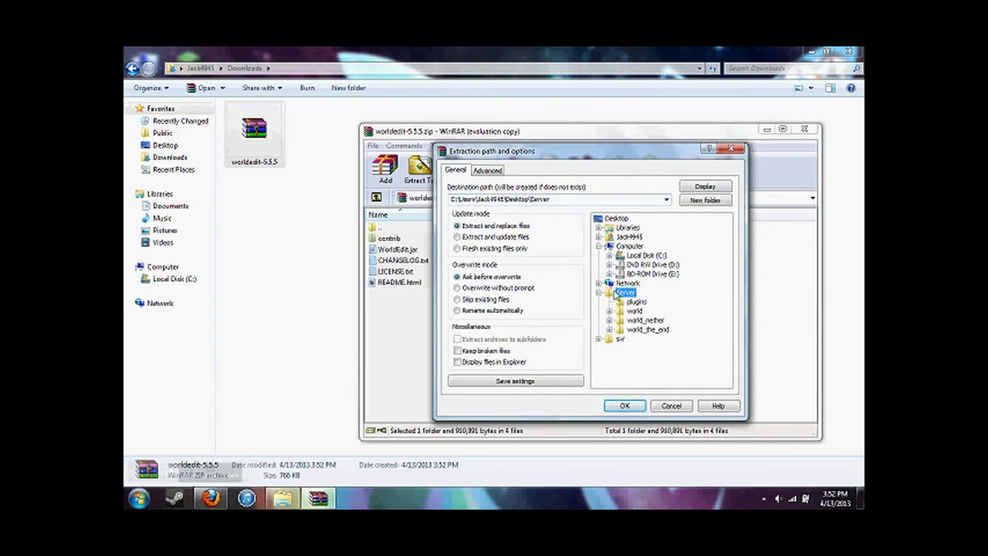
{"action": "left_click", "coordinate": [634, 301]}
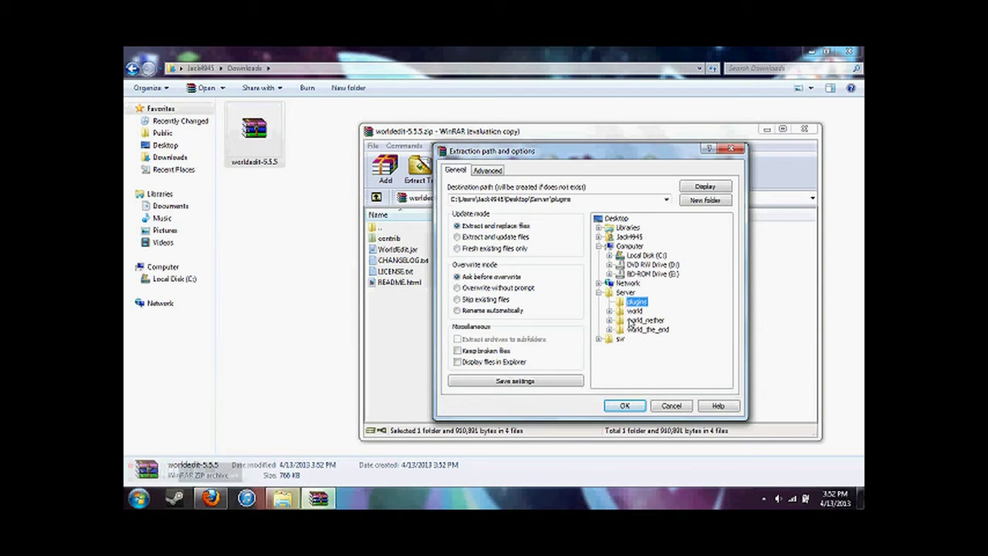
{"action": "left_click", "coordinate": [625, 406]}
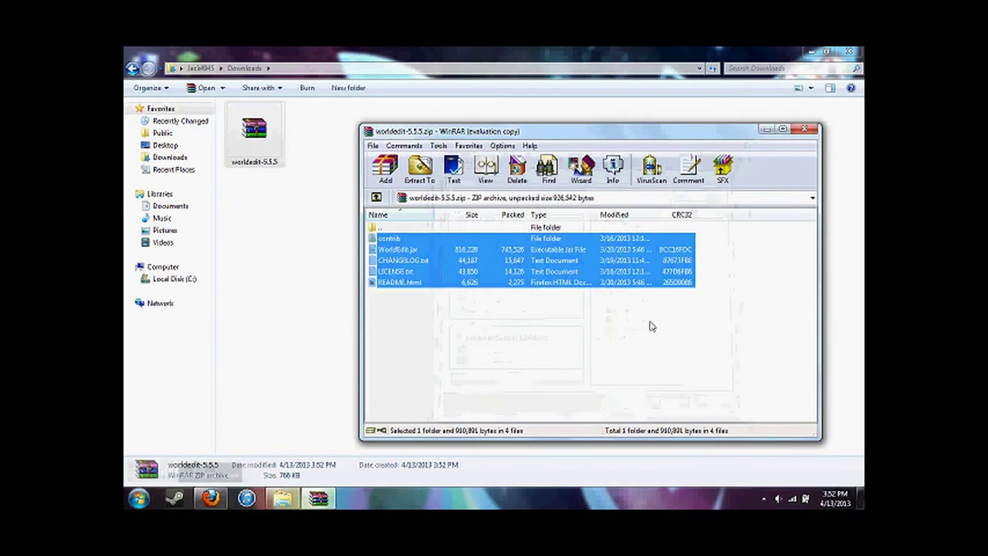
{"action": "left_click", "coordinate": [807, 128]}
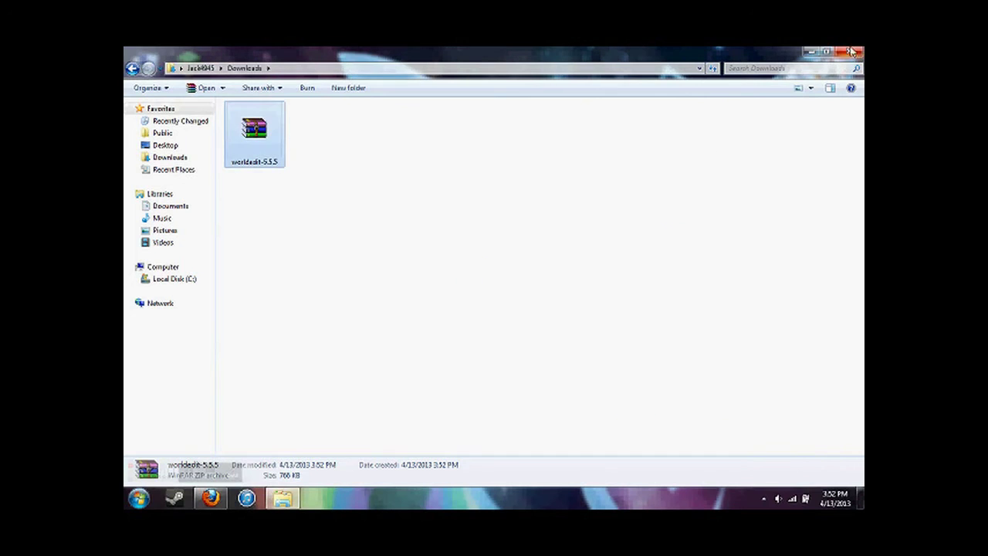
{"action": "left_click", "coordinate": [849, 51]}
- Delete the CHANGELOG, LICENSE and README files from the plugins folder inside the desktop Server folder
{"action": "double_click", "coordinate": [320, 318]}
{"action": "left_click", "coordinate": [260, 124]}
{"action": "double_click", "coordinate": [260, 123]}
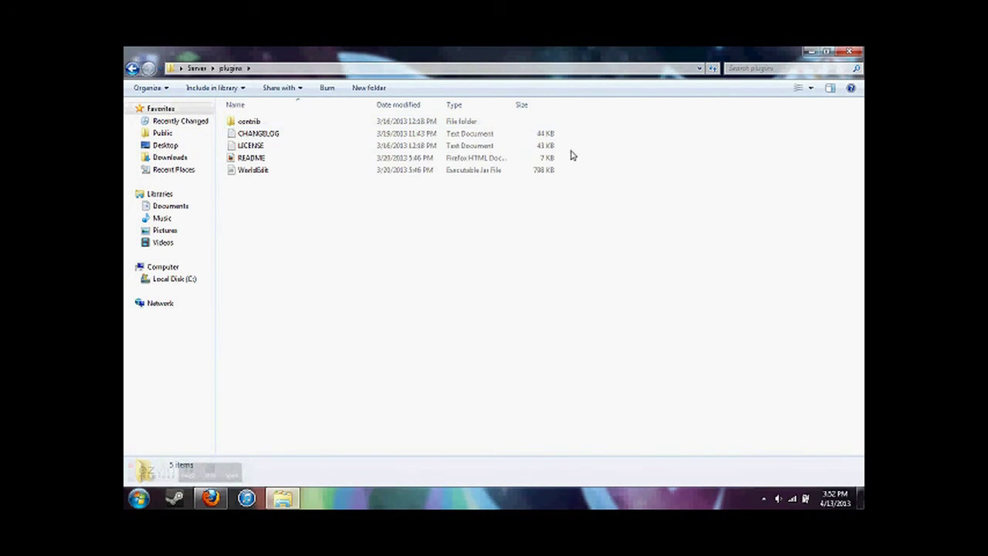
{"action": "left_click_drag", "start_coordinate": [574, 170], "coordinate": [460, 136]}
{"action": "key", "text": "Delete"}
{"action": "key", "text": "Return"}
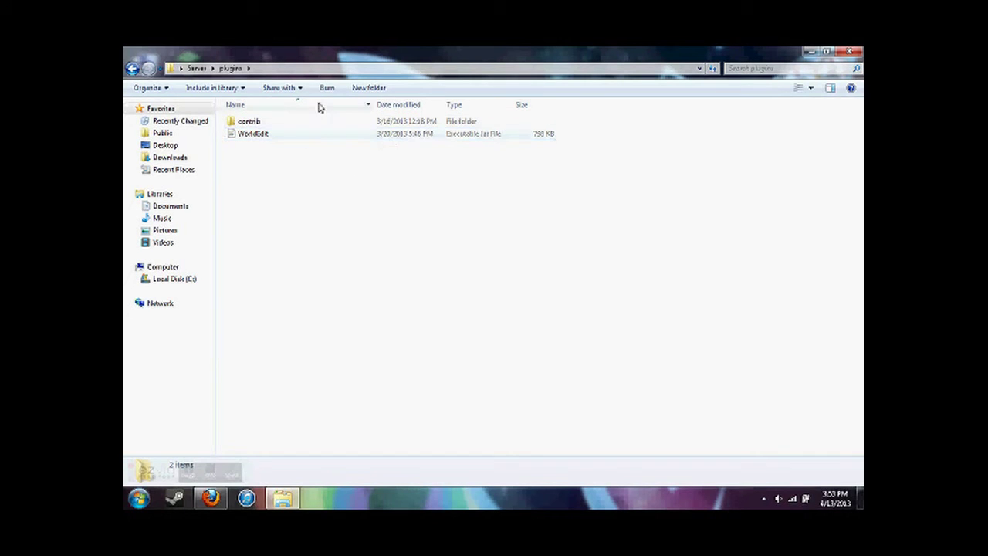
- Start the server with the Starter batch file in the Server folder and check its log for WorldEdit loading
{"action": "left_click", "coordinate": [198, 69]}
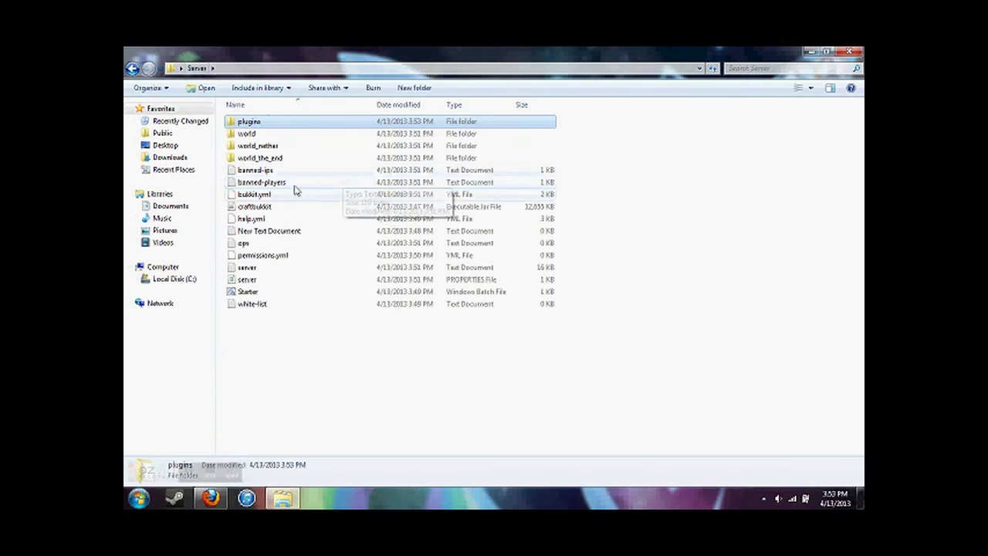
{"action": "left_click", "coordinate": [286, 294]}
{"action": "double_click", "coordinate": [286, 294]}
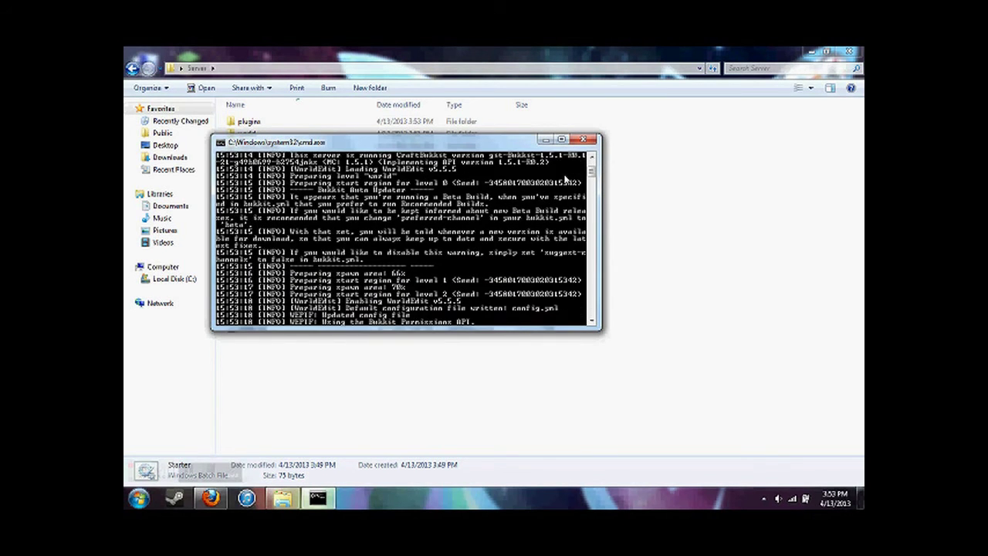
{"action": "scroll", "coordinate": [593, 171], "scroll_direction": "up", "scroll_amount": 3}
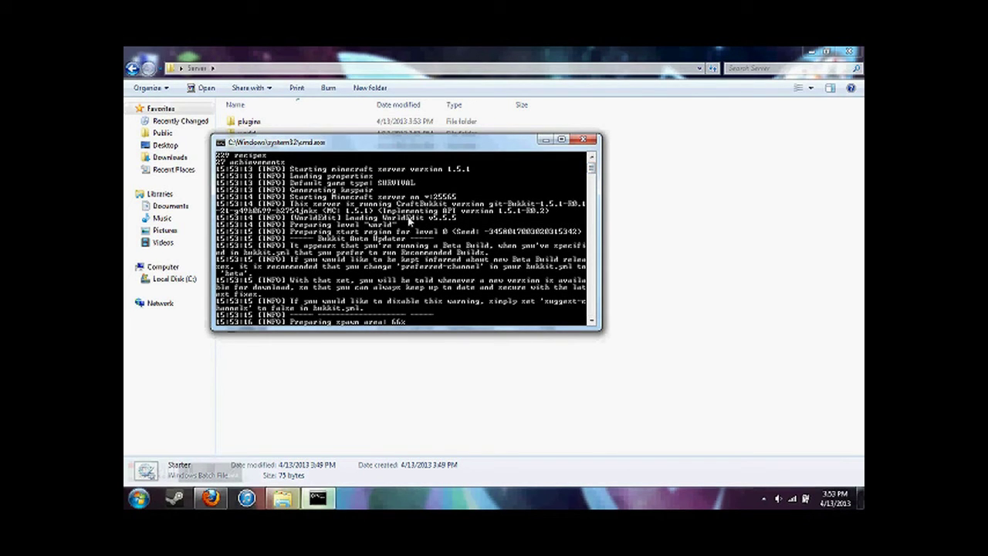
{"action": "mouse_move", "coordinate": [592, 164]}
{"action": "left_mouse_down"}
{"action": "mouse_move", "coordinate": [595, 193]}
{"action": "mouse_move", "coordinate": [599, 166]}
{"action": "mouse_move", "coordinate": [592, 180]}
{"action": "left_mouse_up"}
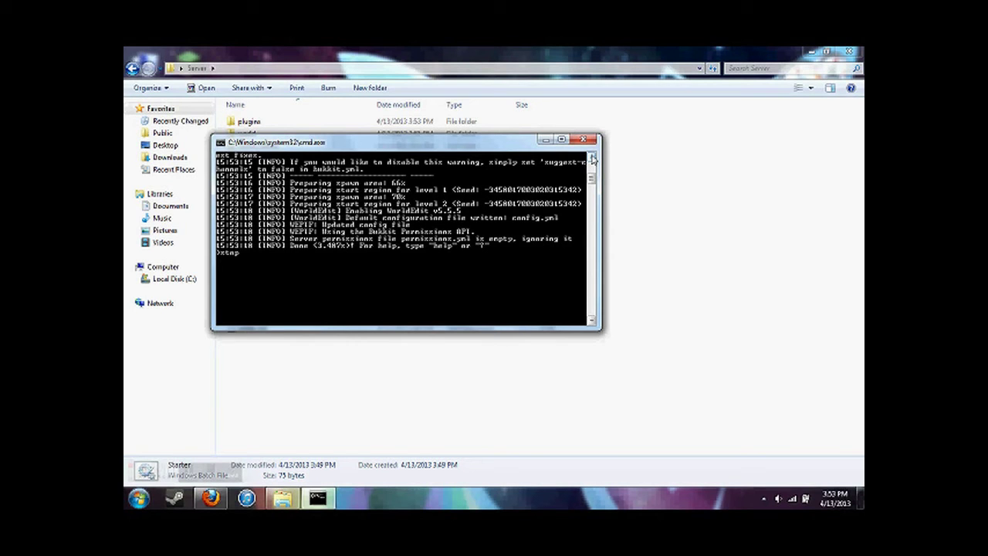
- Shut down the server with the "stop" command, dismiss its console and close the Server folder
{"action": "key", "text": "Return"}
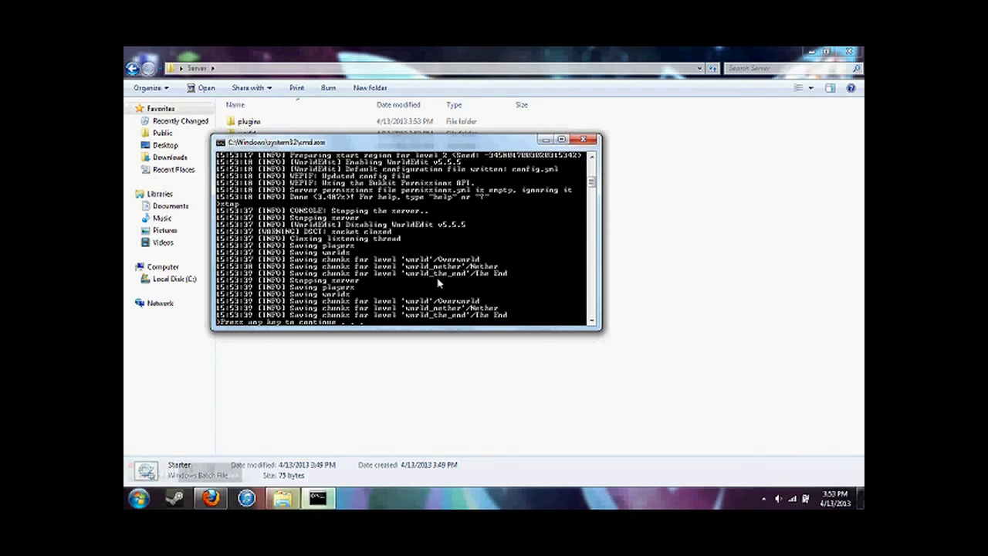
{"action": "key", "text": "Return"}
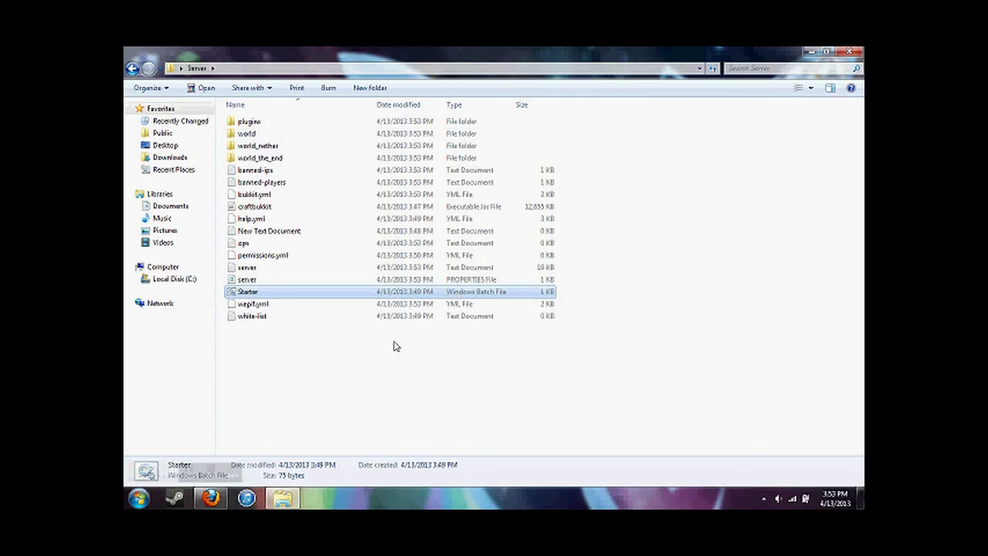
{"action": "left_click", "coordinate": [382, 368]}
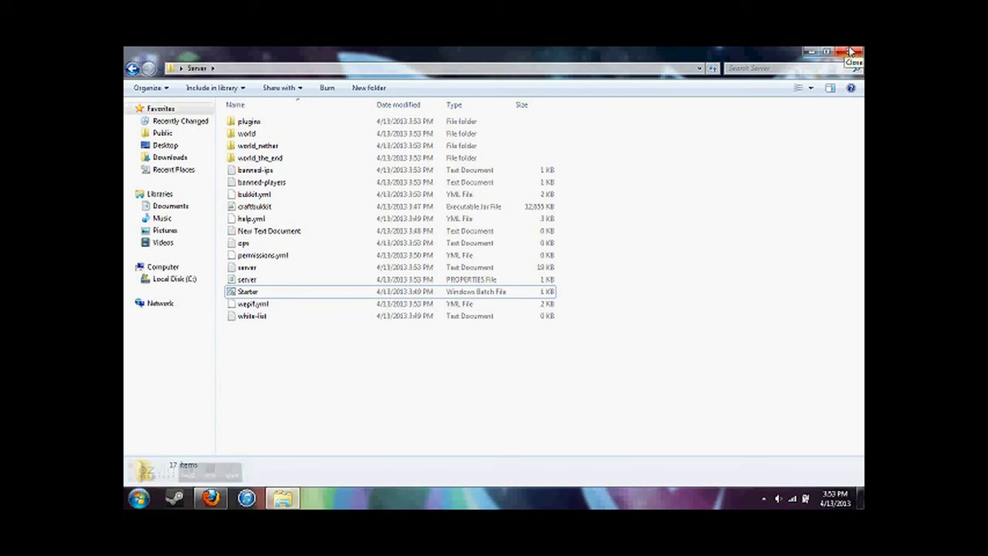
{"action": "left_click", "coordinate": [850, 51]}
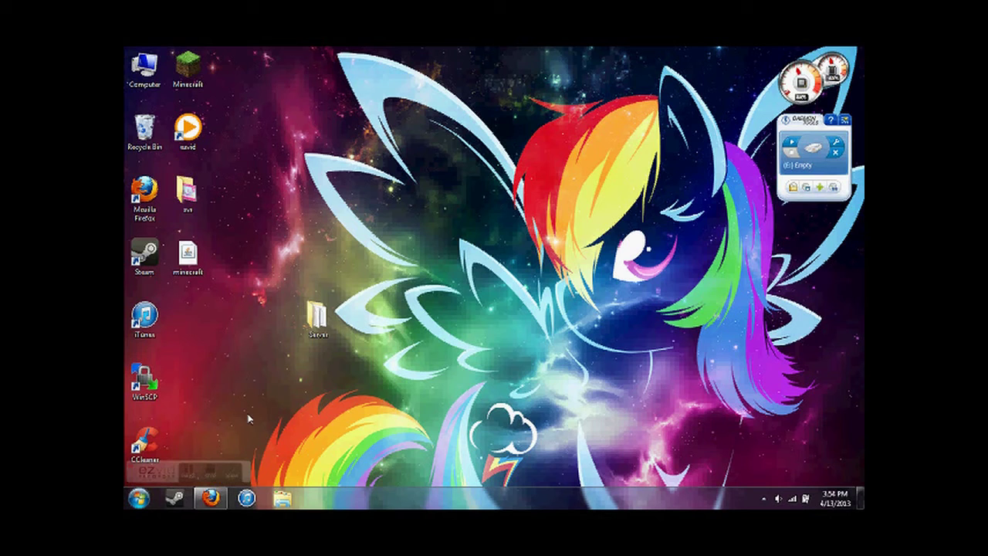
- Switch to Firefox, search the BukkitDev site for "permissions ex", look through the results and close the browser
{"action": "left_click", "coordinate": [210, 498]}
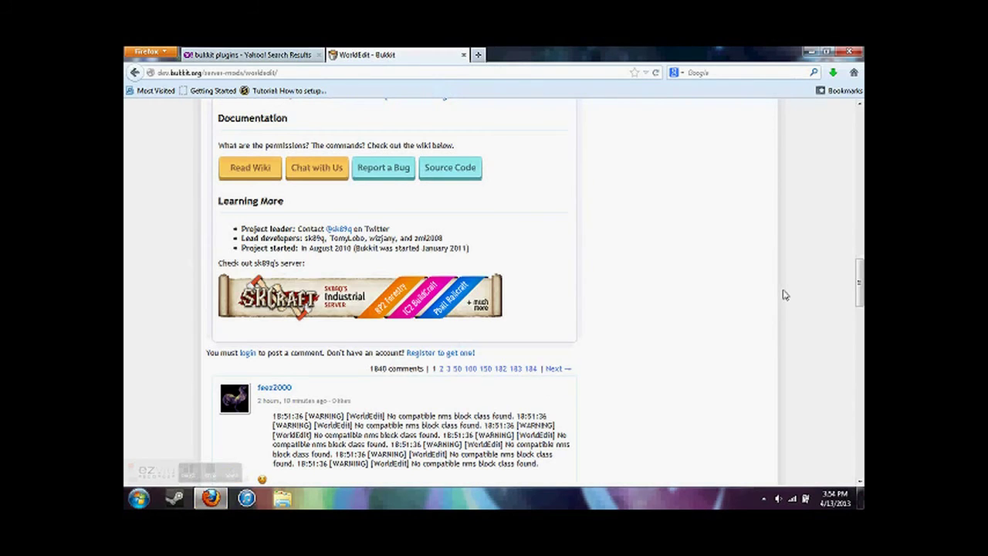
{"action": "scroll", "coordinate": [783, 293], "scroll_direction": "up", "scroll_amount": 10}
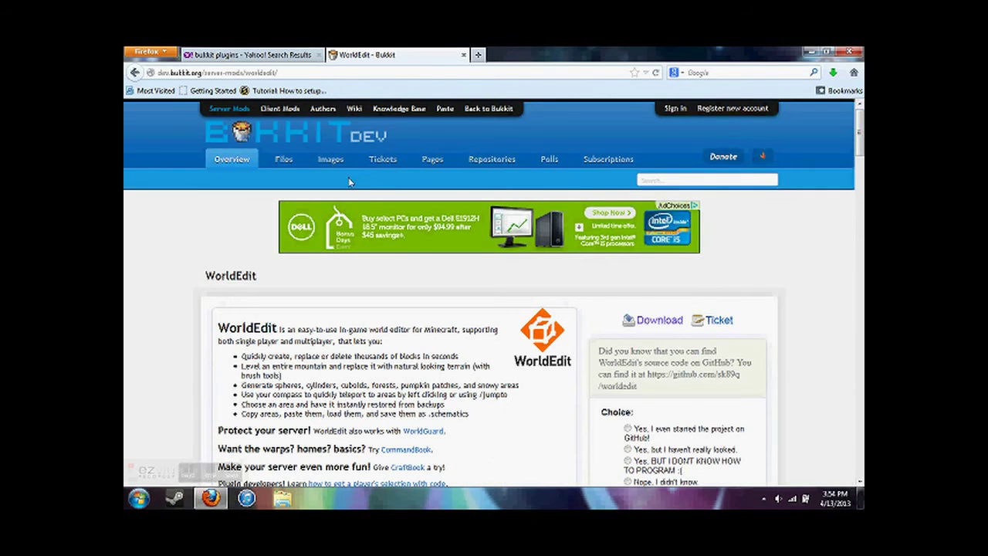
{"action": "left_click", "coordinate": [692, 180]}
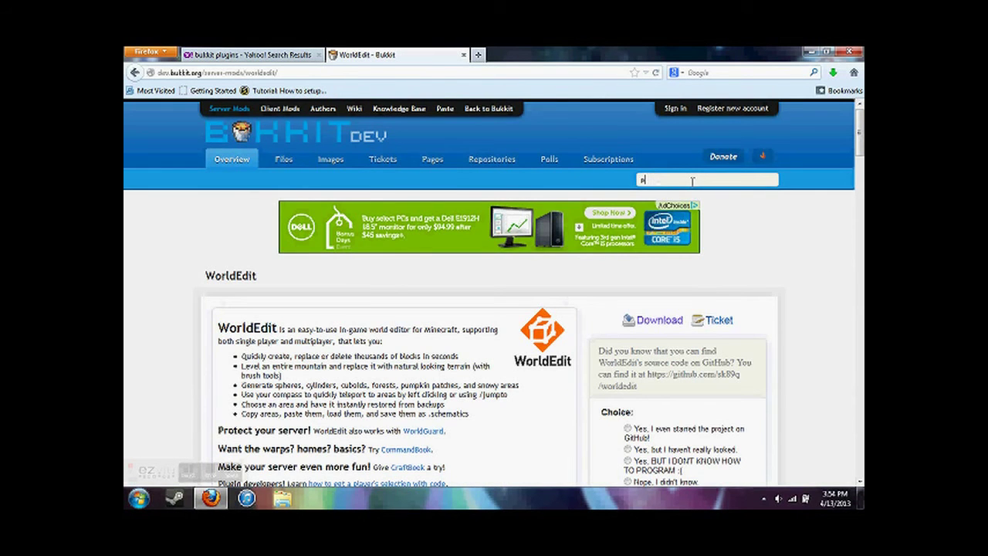
{"action": "type", "text": "permissions ex"}
{"action": "key", "text": "Return"}
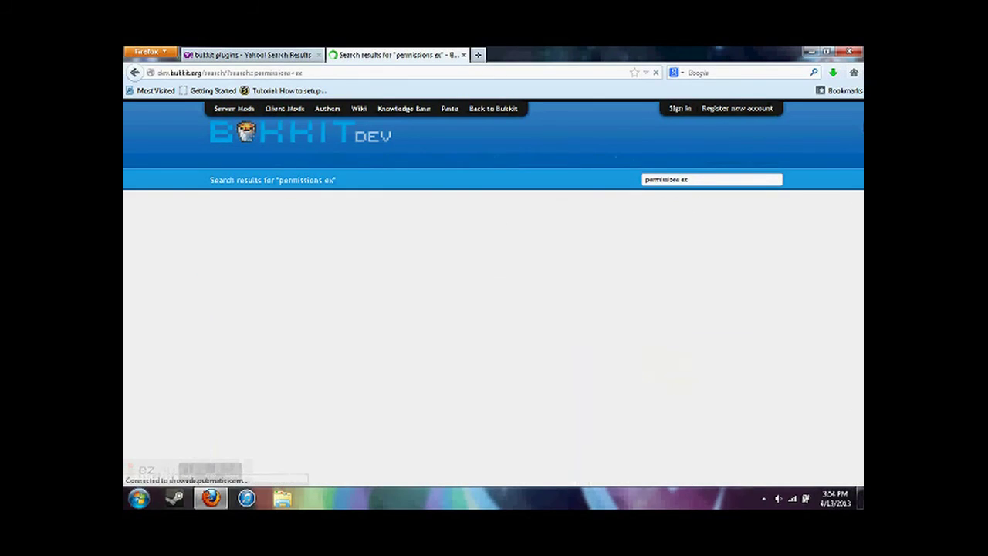
{"action": "scroll", "coordinate": [859, 207], "scroll_direction": "down", "scroll_amount": 3}
{"action": "scroll", "coordinate": [859, 207], "scroll_direction": "down", "scroll_amount": 3}
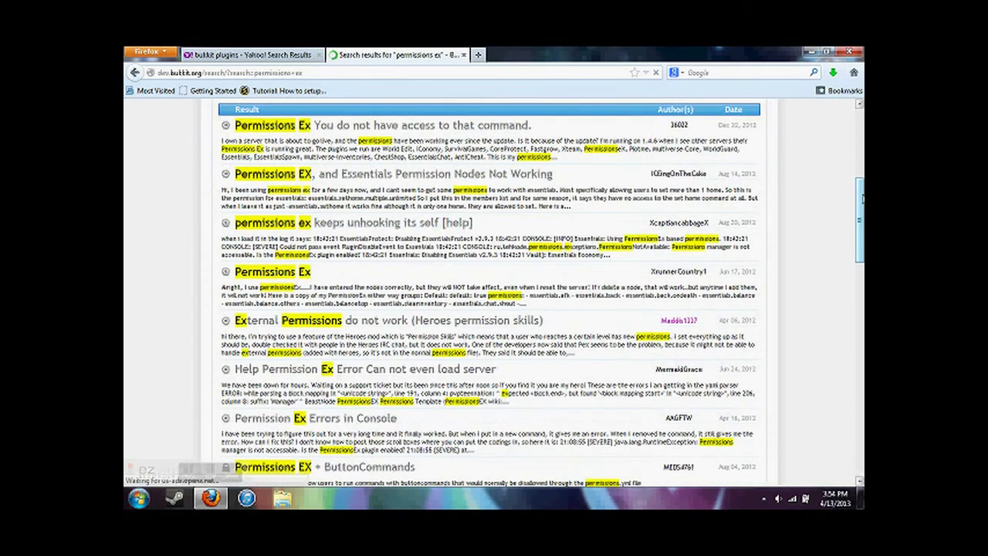
{"action": "scroll", "coordinate": [859, 199], "scroll_direction": "up", "scroll_amount": 3}
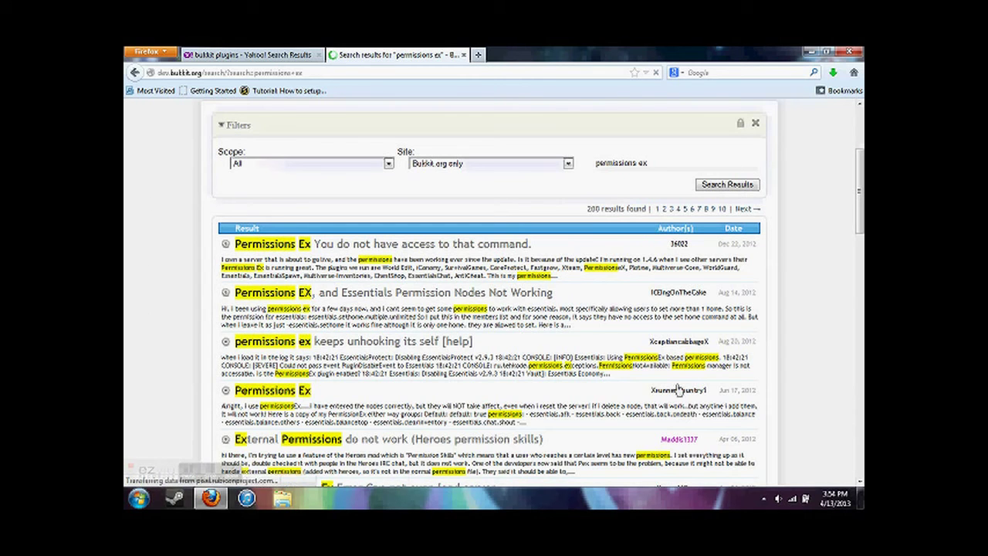
{"action": "left_click", "coordinate": [858, 52]}
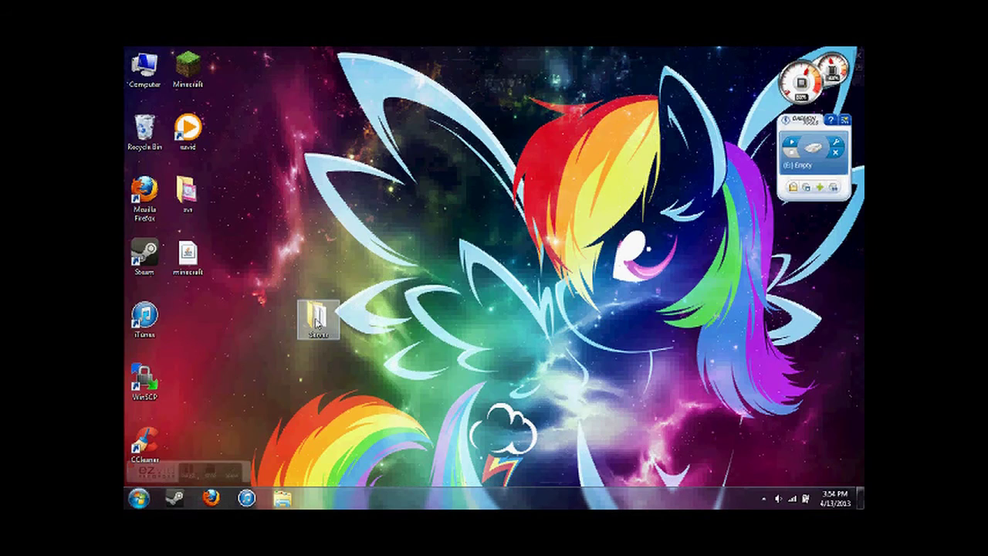
- Add the player's username to the ops text file in the desktop Server folder, and save and close the file
{"action": "double_click", "coordinate": [317, 323]}
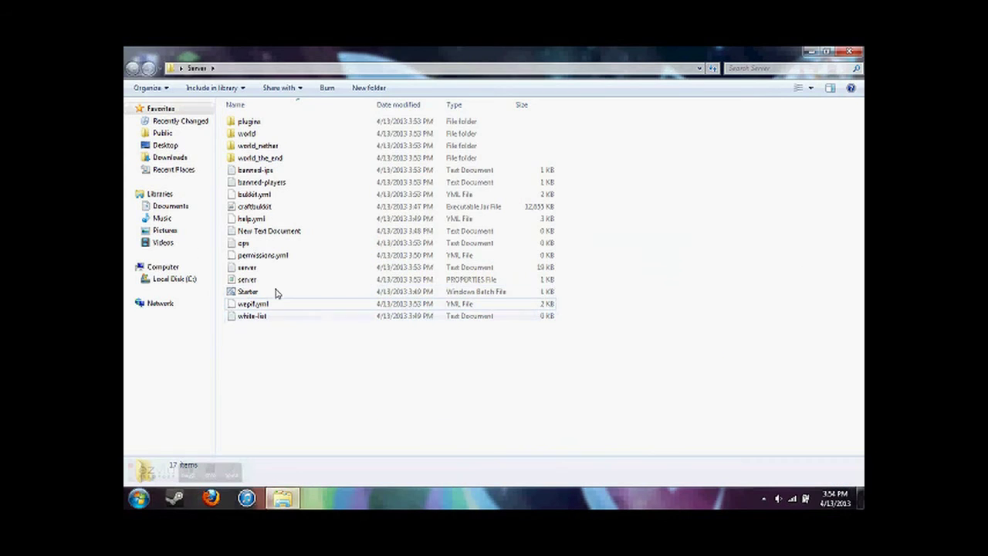
{"action": "double_click", "coordinate": [245, 243]}
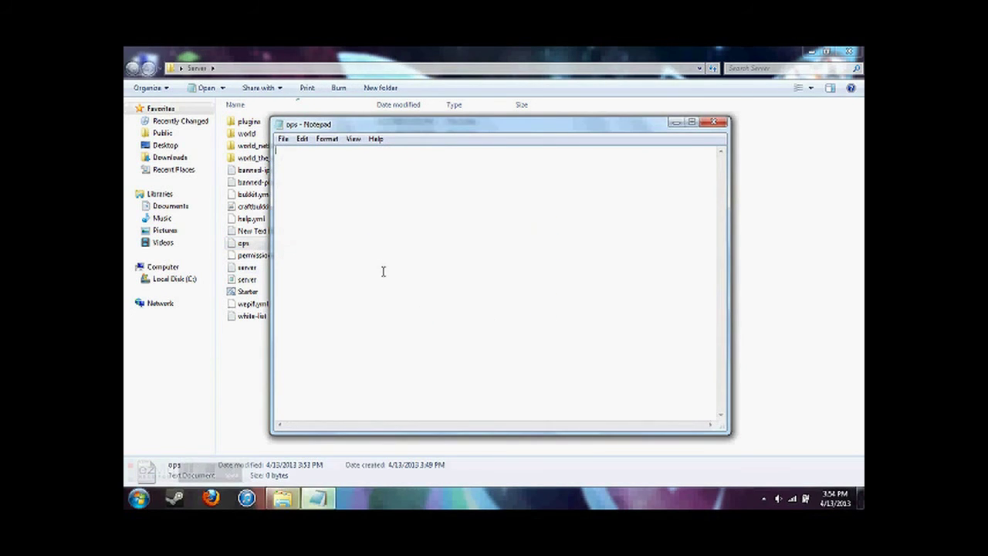
{"action": "type", "text": "jack4949"}
{"action": "key", "text": "ctrl+s"}
{"action": "left_click", "coordinate": [713, 121]}
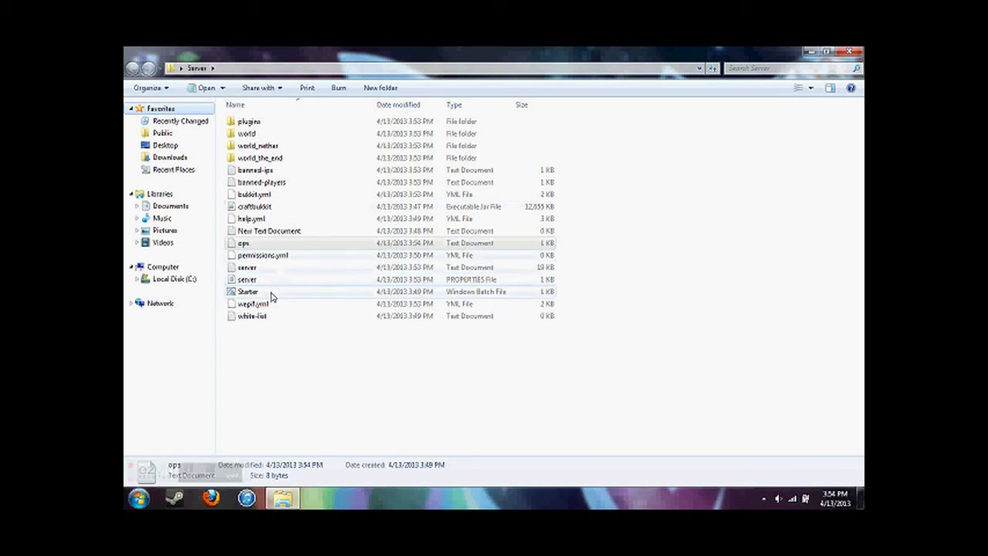
{"action": "left_click", "coordinate": [271, 394]}
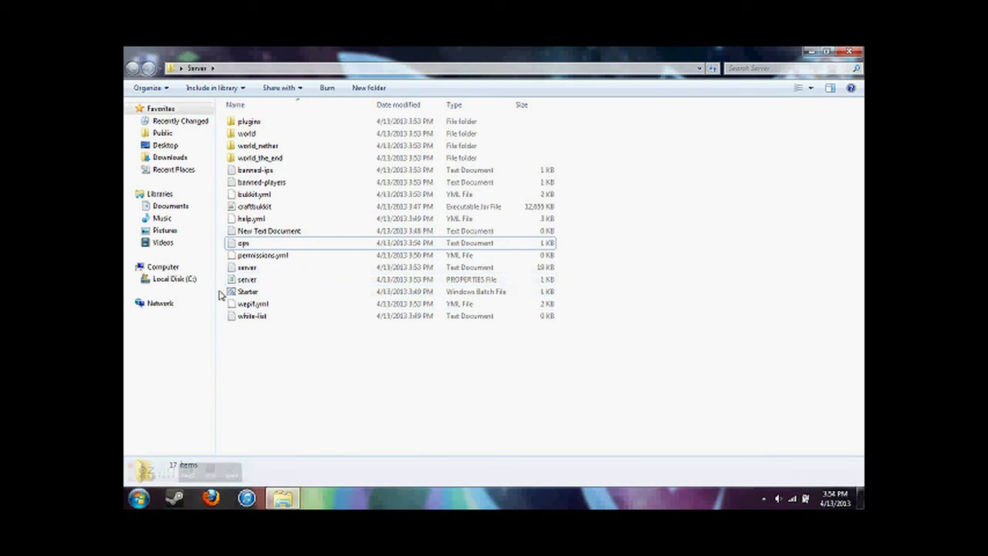
- Open the server properties file from the Server folder and examine its server-ip, enable-rcon and online-mode entries
{"action": "double_click", "coordinate": [247, 279]}
{"action": "left_click_drag", "start_coordinate": [394, 353], "coordinate": [278, 149]}
{"action": "left_click_drag", "start_coordinate": [383, 353], "coordinate": [299, 355]}
{"action": "left_click", "coordinate": [369, 366]}
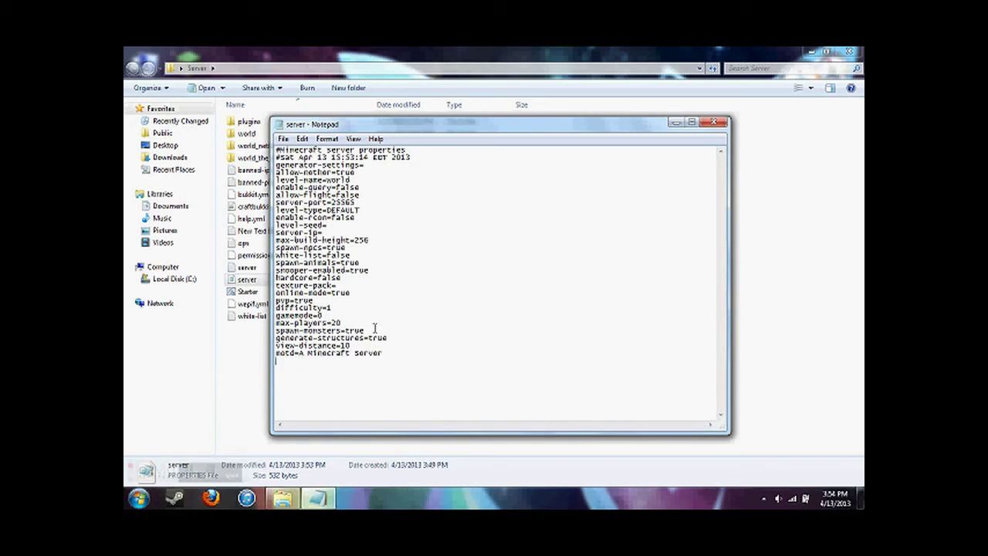
{"action": "left_click_drag", "start_coordinate": [330, 232], "coordinate": [256, 232]}
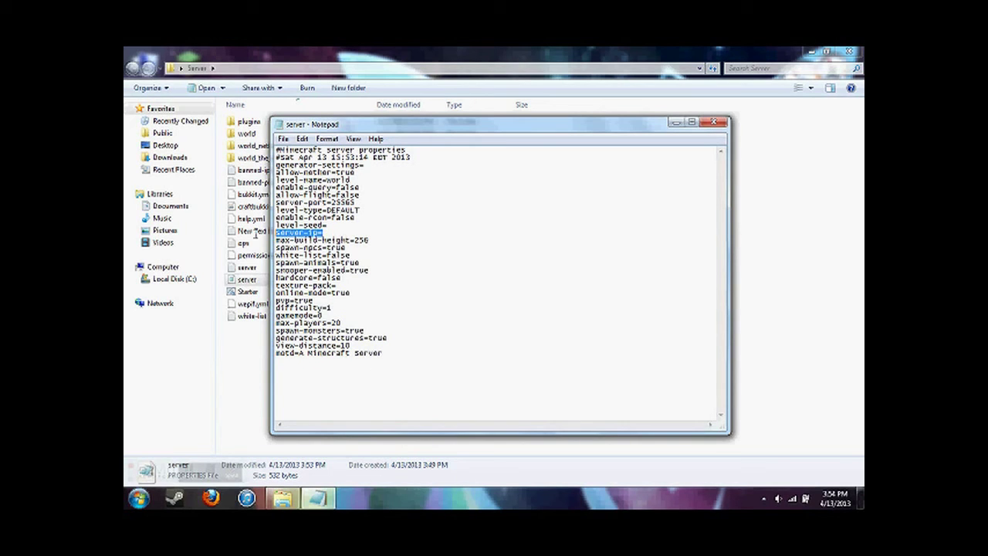
{"action": "left_click", "coordinate": [333, 233]}
{"action": "left_click_drag", "start_coordinate": [369, 219], "coordinate": [276, 218]}
{"action": "left_click", "coordinate": [358, 247]}
{"action": "left_click_drag", "start_coordinate": [360, 292], "coordinate": [252, 295]}
{"action": "left_click", "coordinate": [349, 295]}
- Examine the server-port, max-players, gamemode, difficulty and pvp entries in the server properties file
{"action": "left_click_drag", "start_coordinate": [352, 202], "coordinate": [275, 210]}
{"action": "left_click_drag", "start_coordinate": [355, 202], "coordinate": [332, 203]}
{"action": "left_click", "coordinate": [368, 255]}
{"action": "mouse_move", "coordinate": [340, 323]}
{"action": "left_mouse_down"}
{"action": "mouse_move", "coordinate": [276, 314]}
{"action": "mouse_move", "coordinate": [327, 322]}
{"action": "left_mouse_up"}
{"action": "left_click", "coordinate": [320, 315]}
{"action": "left_click", "coordinate": [330, 307]}
{"action": "left_click_drag", "start_coordinate": [315, 300], "coordinate": [297, 301]}
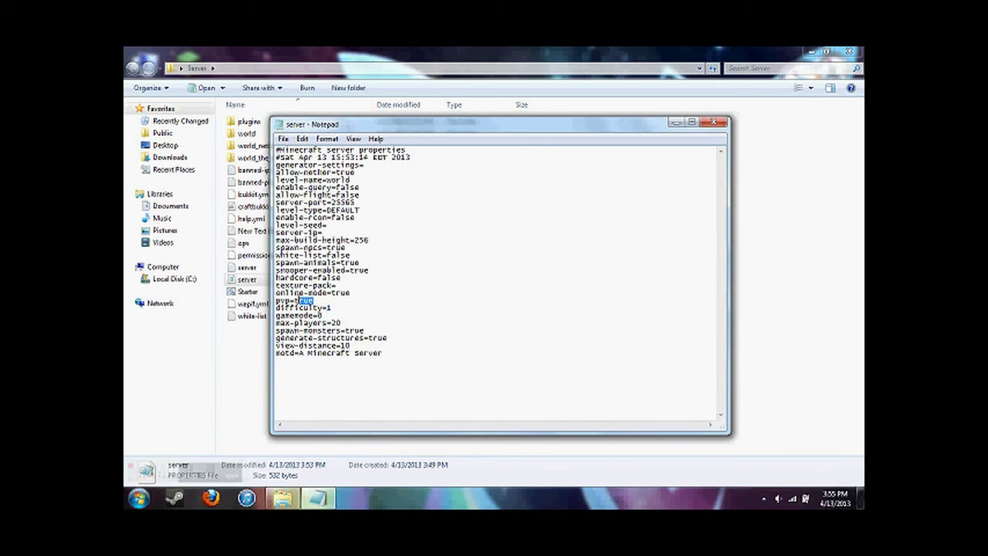
- Review the texture-pack, hardcore, white-list and server-ip entries, and close the server properties file without editing it
{"action": "left_click", "coordinate": [339, 285]}
{"action": "left_click_drag", "start_coordinate": [343, 278], "coordinate": [277, 278]}
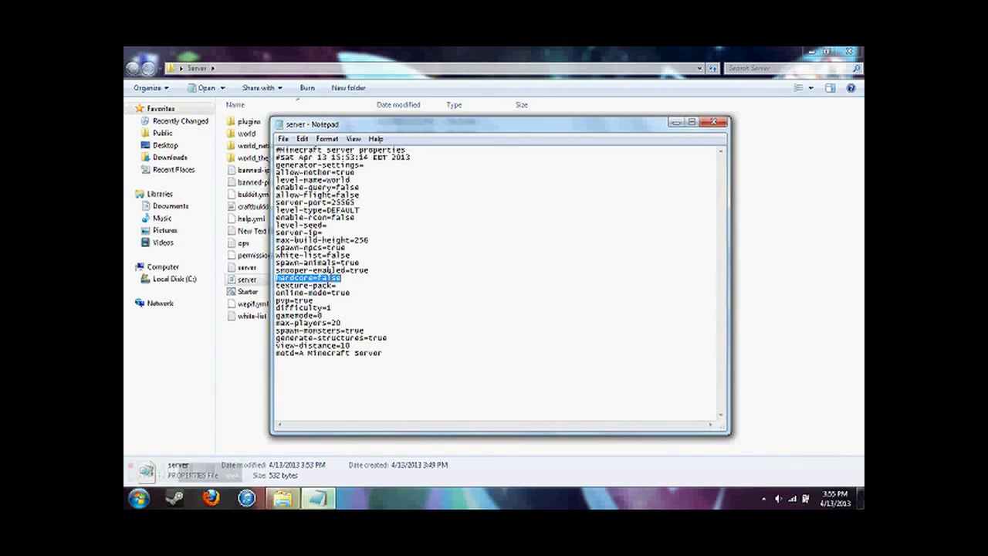
{"action": "left_click_drag", "start_coordinate": [372, 271], "coordinate": [269, 255]}
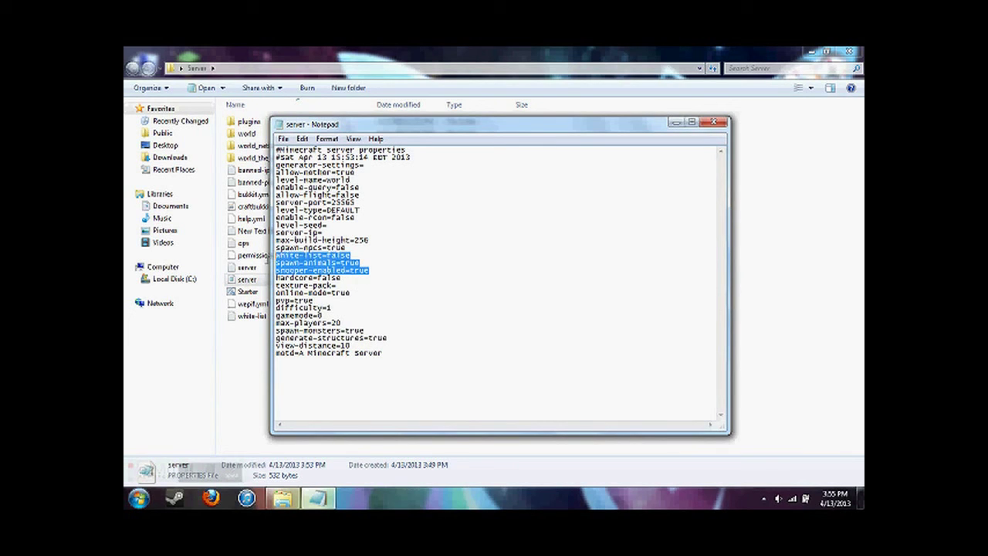
{"action": "left_click_drag", "start_coordinate": [351, 255], "coordinate": [309, 233]}
{"action": "left_click", "coordinate": [329, 232]}
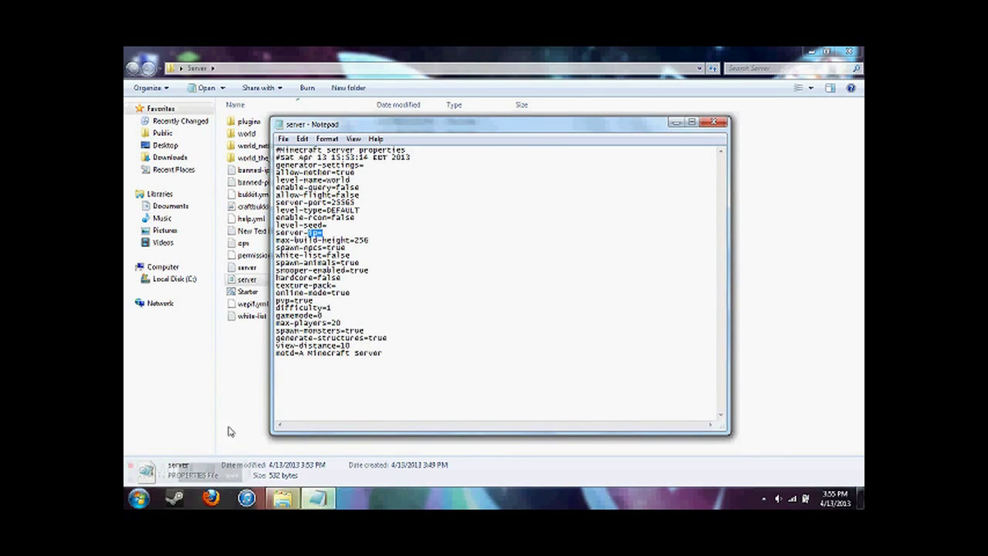
{"action": "left_click", "coordinate": [419, 371]}
{"action": "left_click", "coordinate": [713, 122]}
{"action": "left_click", "coordinate": [432, 417]}
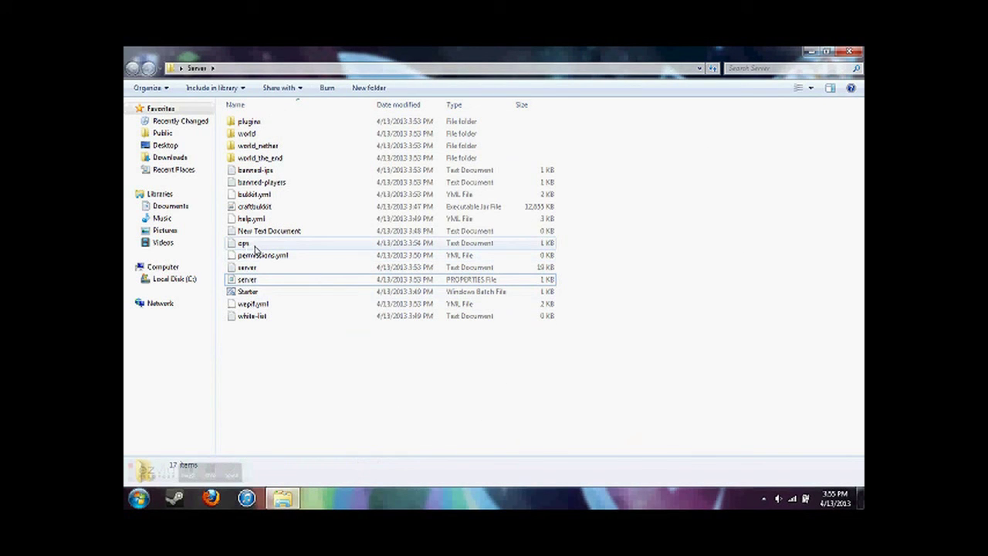
- Start the server with the Starter batch file, minimize the Server folder and move the console to the desktop's upper middle
{"action": "double_click", "coordinate": [257, 292]}
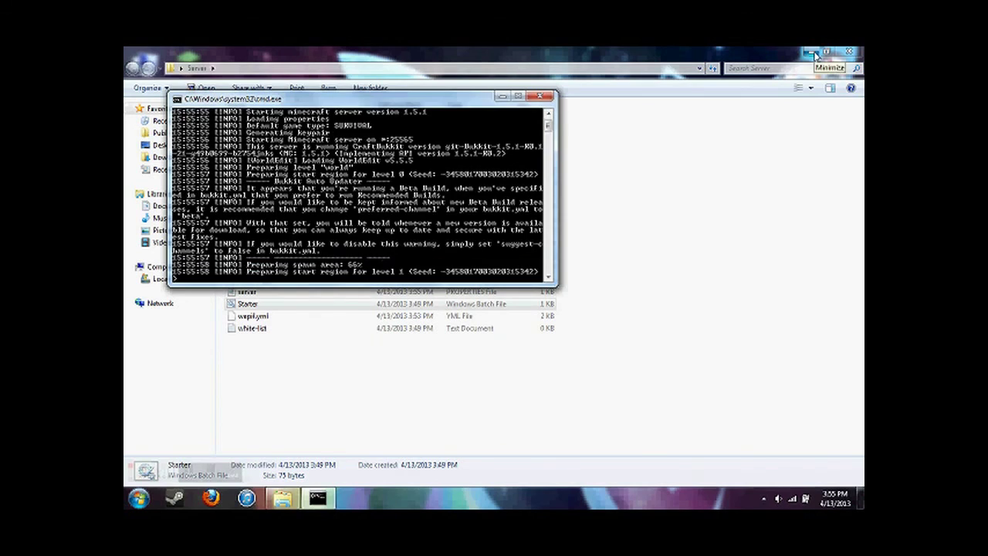
{"action": "left_click", "coordinate": [811, 54]}
{"action": "left_click_drag", "start_coordinate": [389, 103], "coordinate": [529, 58]}
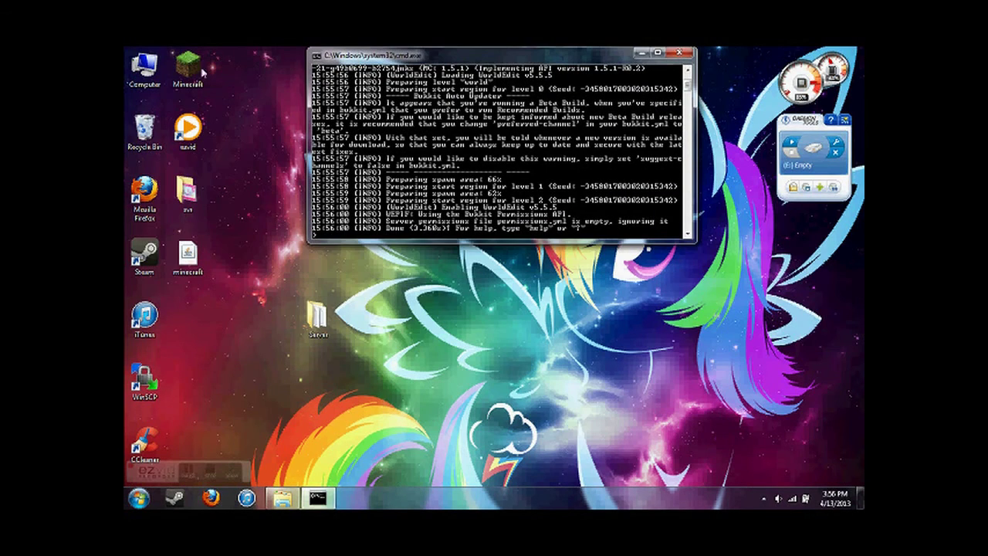
- Launch Minecraft from the desktop and log in with the remembered account credentials
{"action": "key", "text": "Return"}
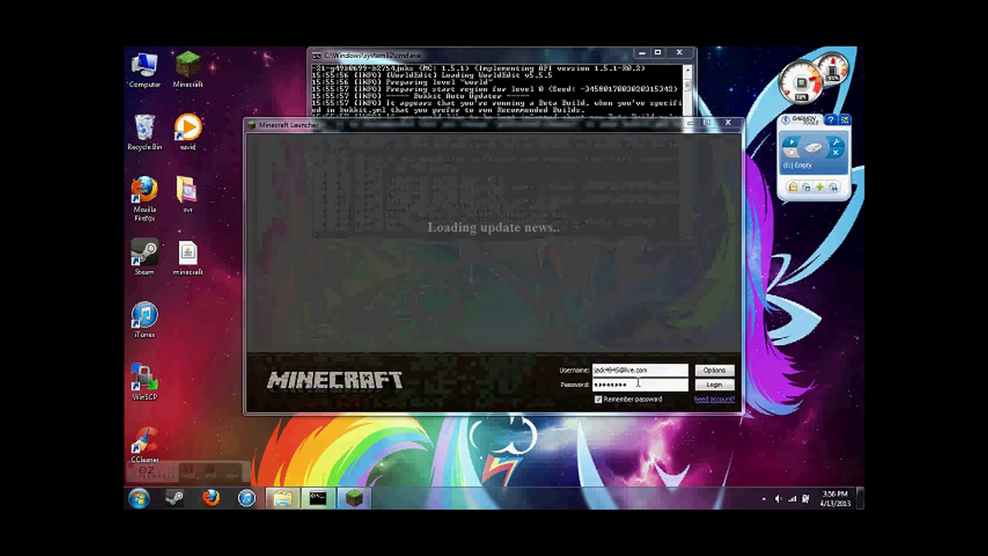
{"action": "left_click", "coordinate": [714, 383]}
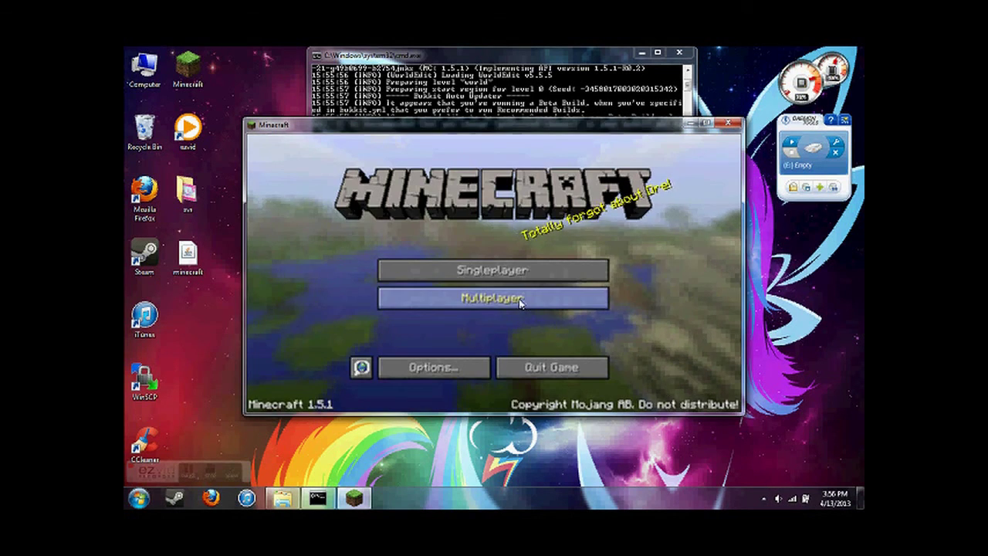
- Join the multiplayer server through a direct connection to "localhost", and close the game once in the world
{"action": "left_click", "coordinate": [519, 304]}
{"action": "left_click", "coordinate": [454, 361]}
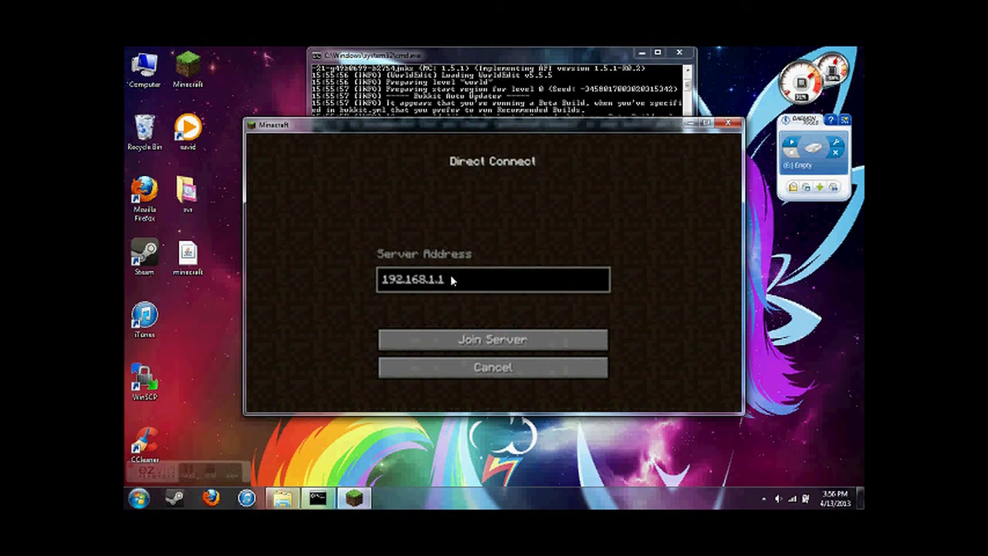
{"action": "key", "text": "BackSpace"}
{"action": "key", "text": "BackSpace"}
{"action": "key", "text": "BackSpace"}
{"action": "key", "text": "BackSpace"}
{"action": "key", "text": "BackSpace"}
{"action": "key", "text": "BackSpace"}
{"action": "key", "text": "BackSpace"}
{"action": "key", "text": "BackSpace"}
{"action": "key", "text": "BackSpace"}
{"action": "key", "text": "BackSpace"}
{"action": "key", "text": "BackSpace"}
{"action": "type", "text": "localhost"}
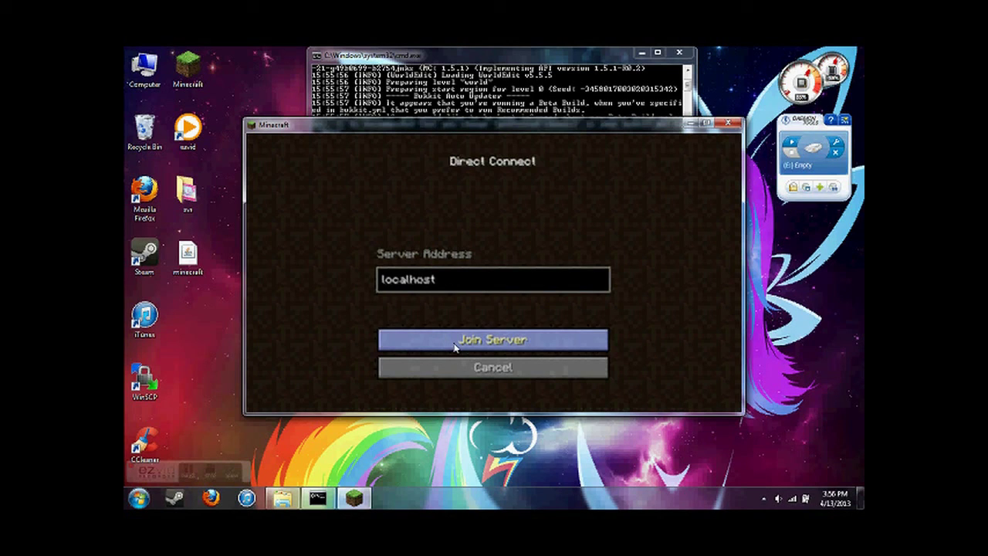
{"action": "left_click", "coordinate": [453, 344]}
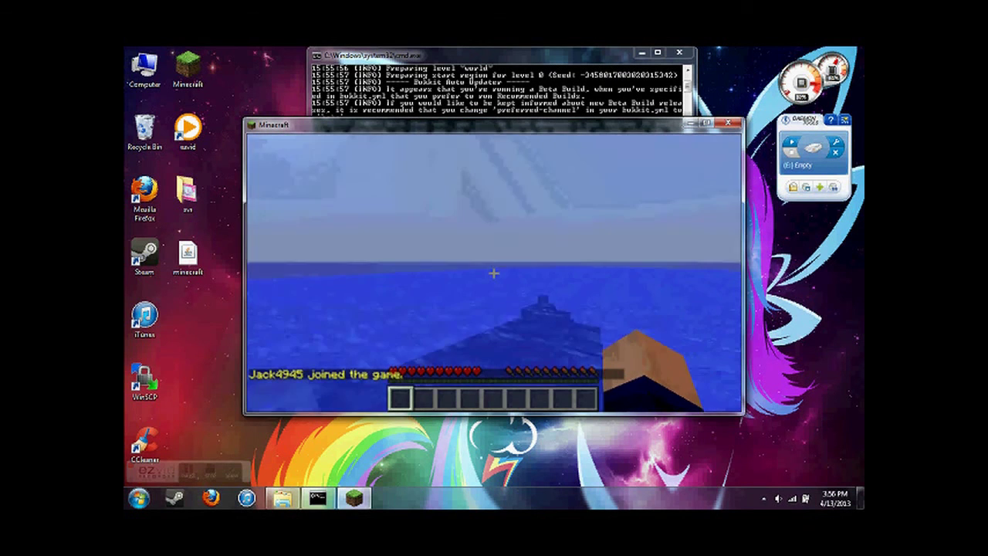
{"action": "key", "text": "Escape"}
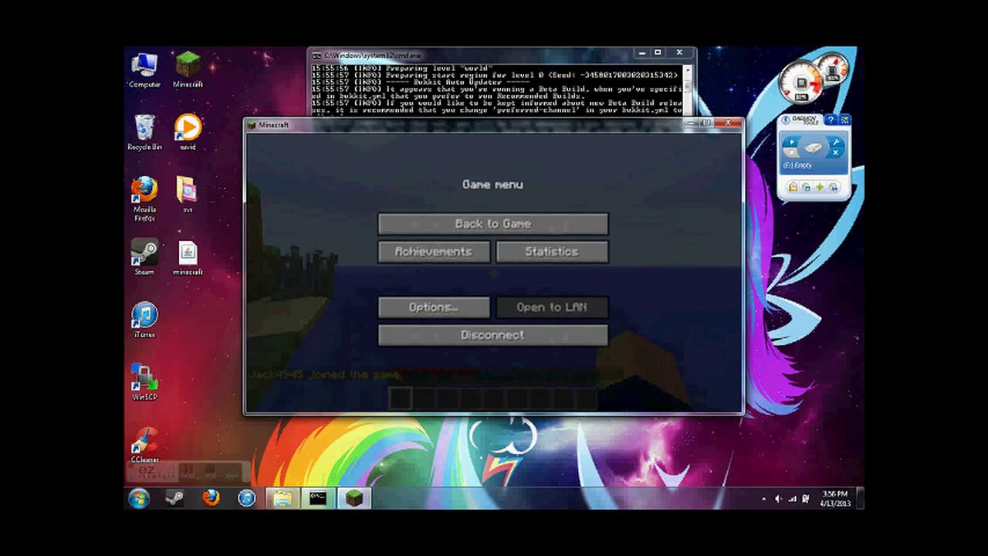
{"action": "left_click", "coordinate": [728, 124]}
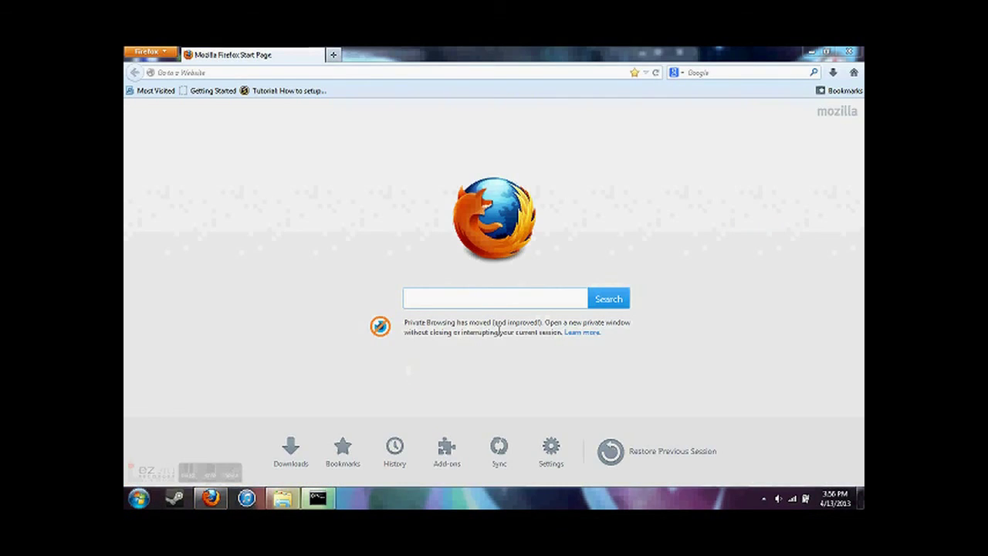
- Enter "ip" as a web search on the Firefox start page
{"action": "left_click", "coordinate": [493, 302]}
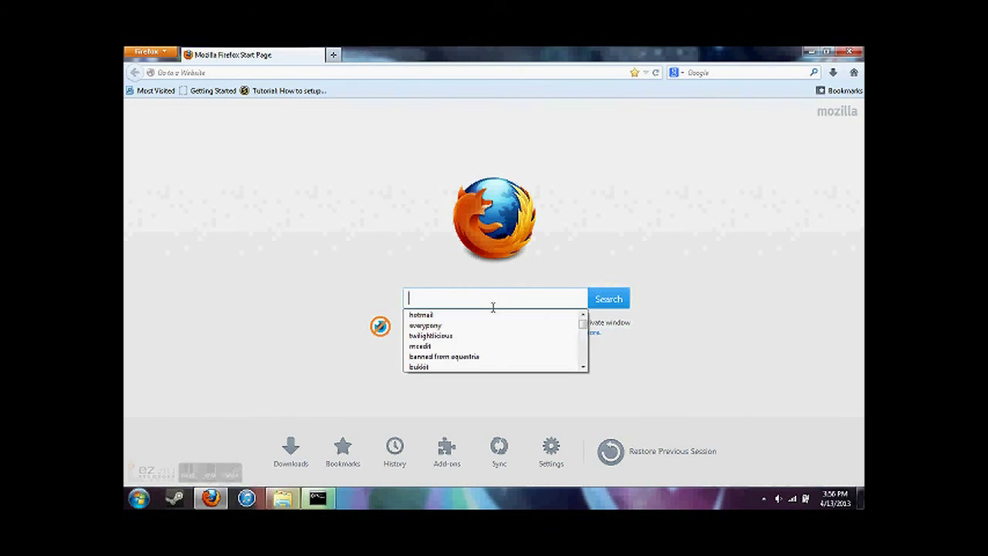
{"action": "type", "text": "ip"}
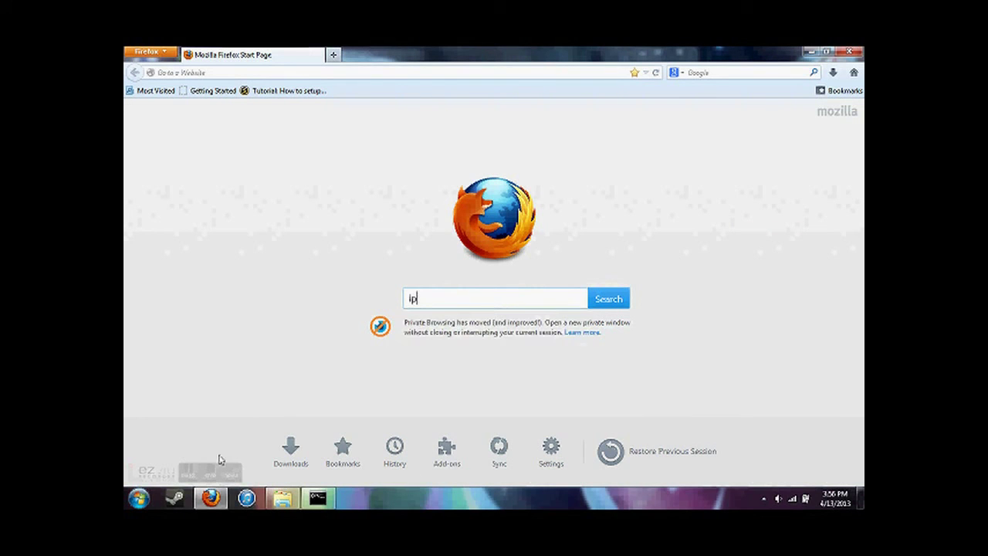